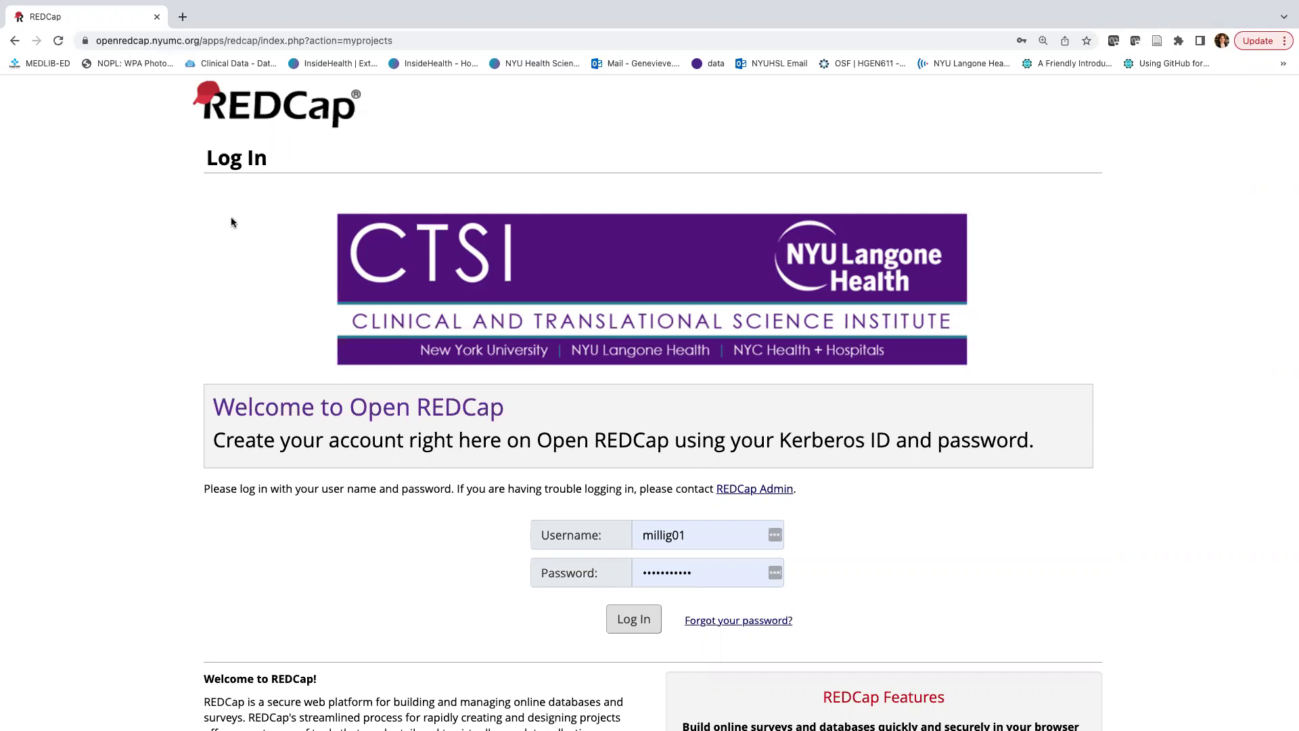
Submit the login credentials and approve a Duo push to reach the My Projects list
scroll(300, 601, "down", 3)
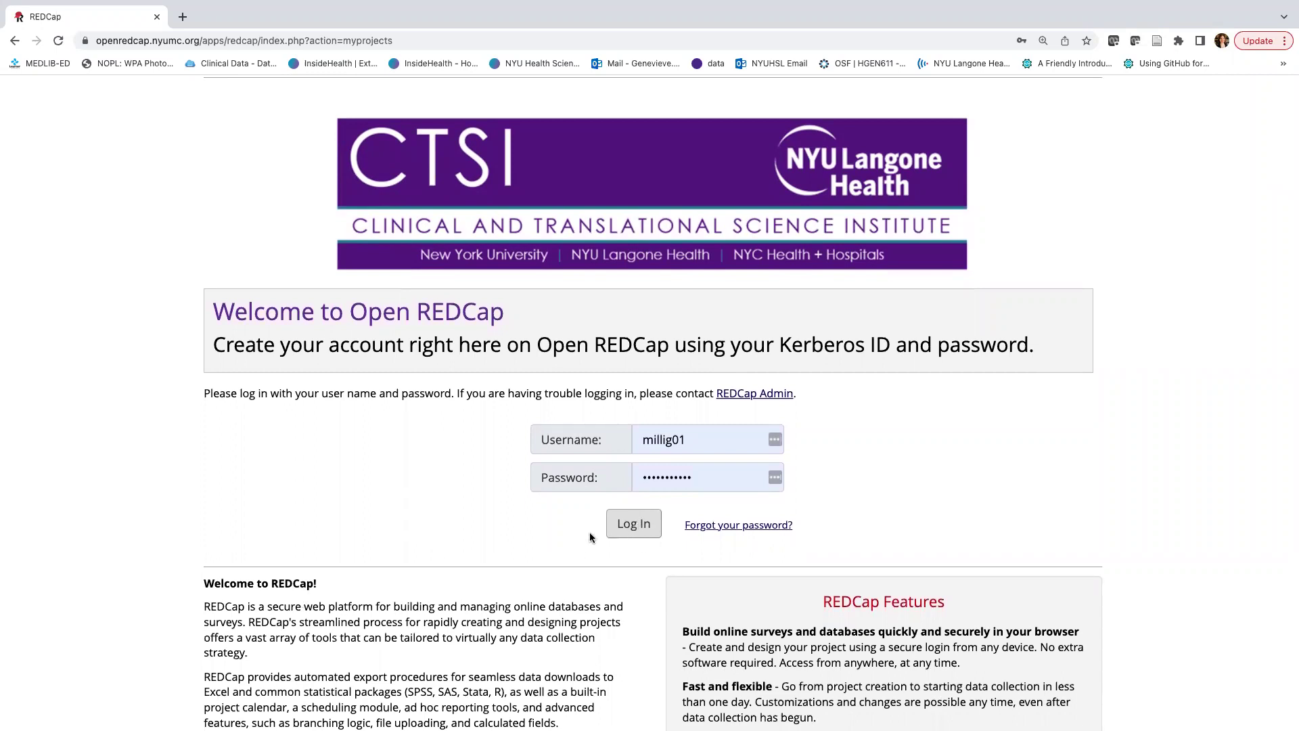
left_click(636, 529)
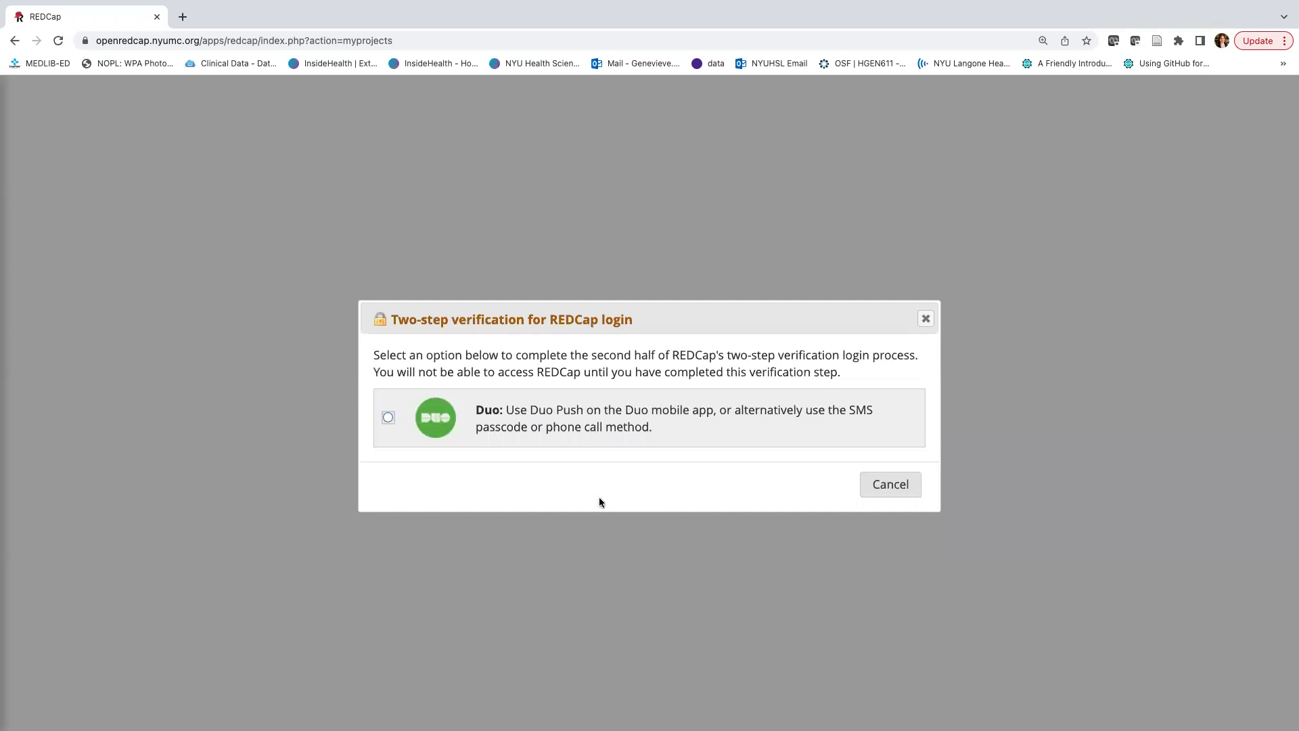
left_click(580, 422)
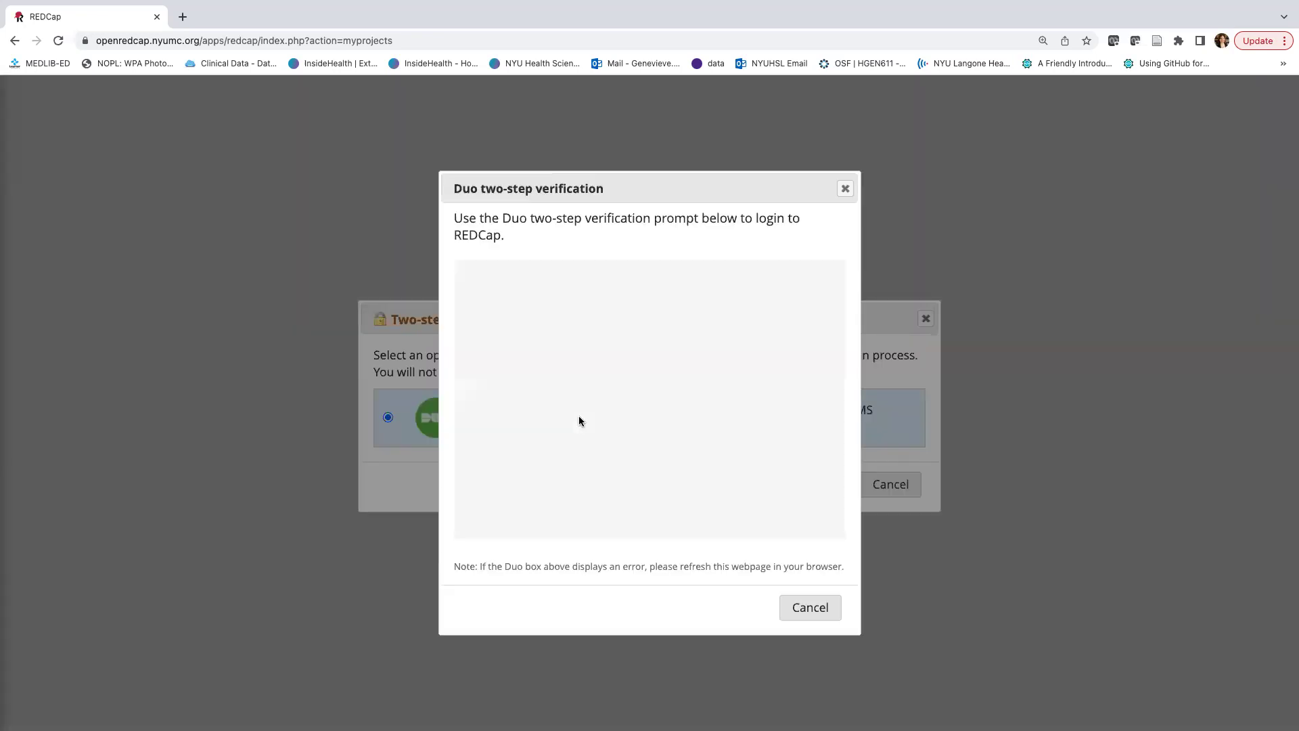
left_click(659, 355)
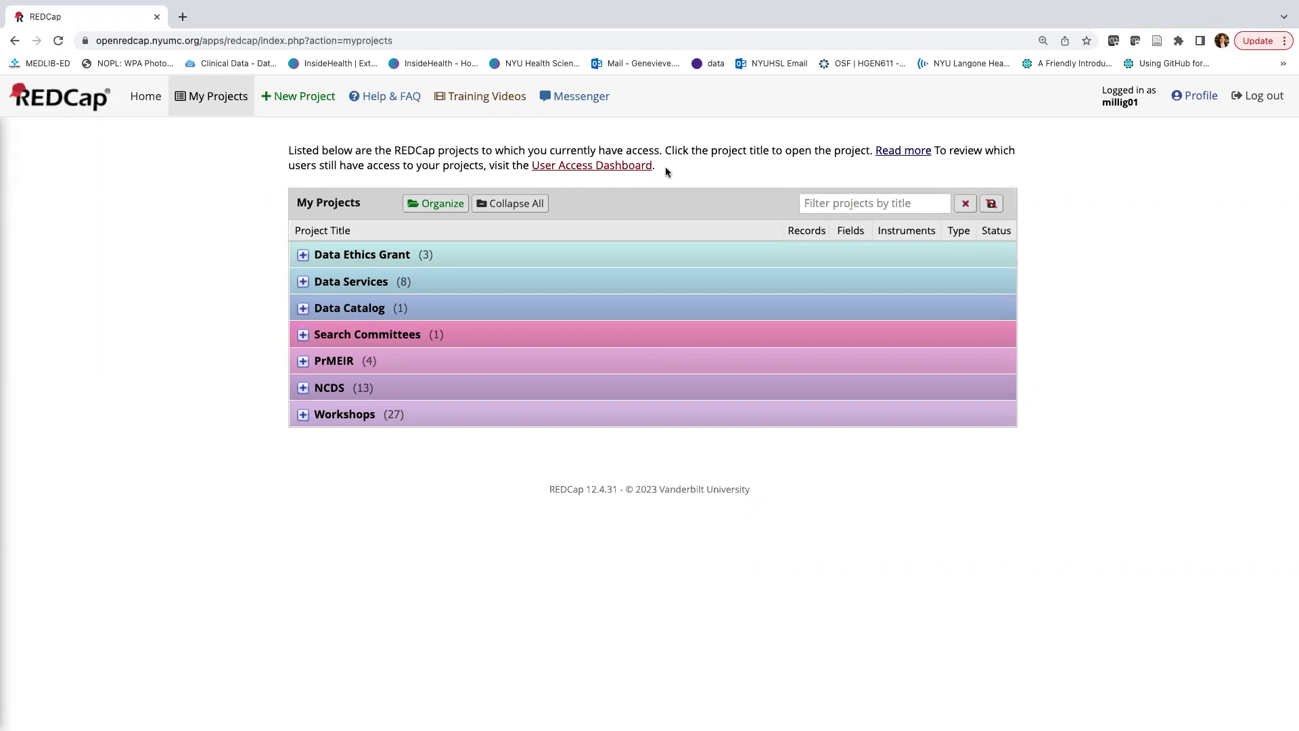
Filter the Help & FAQ questions by the term 'branching' to show 38 matches
left_click(378, 105)
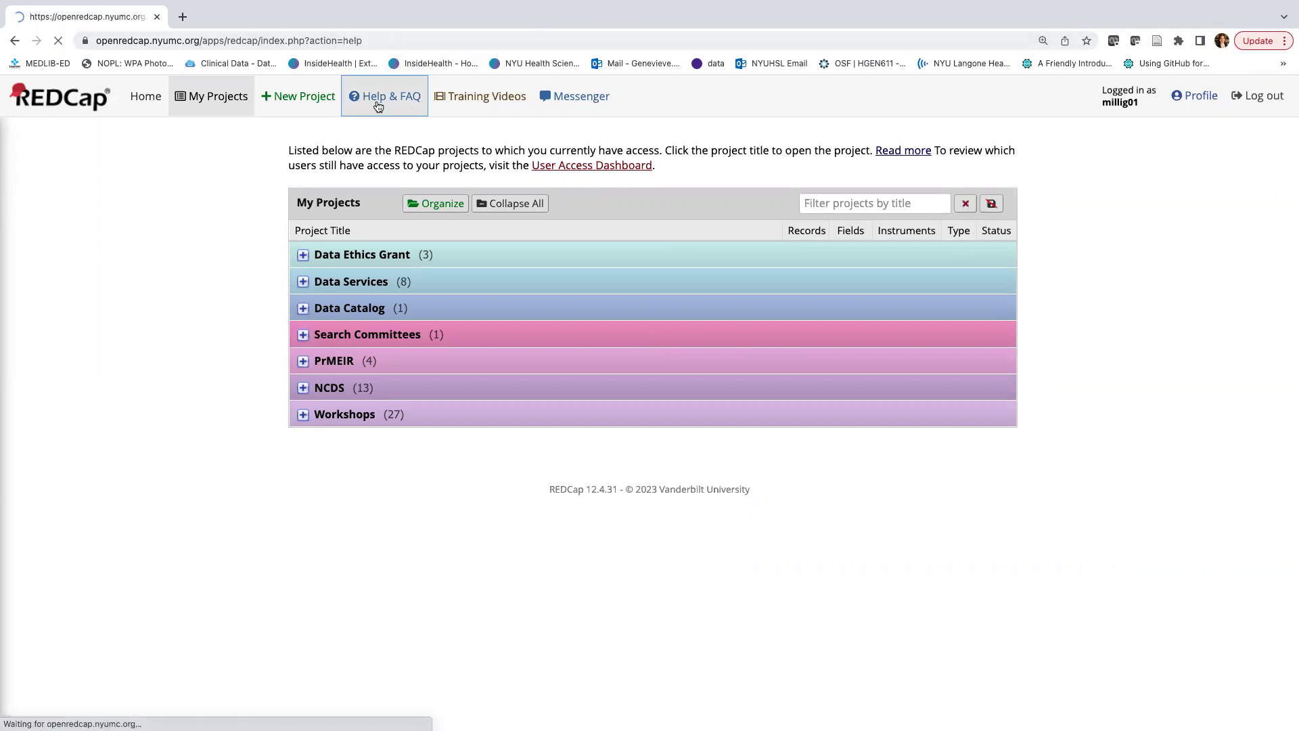
scroll(285, 329, "down", 3)
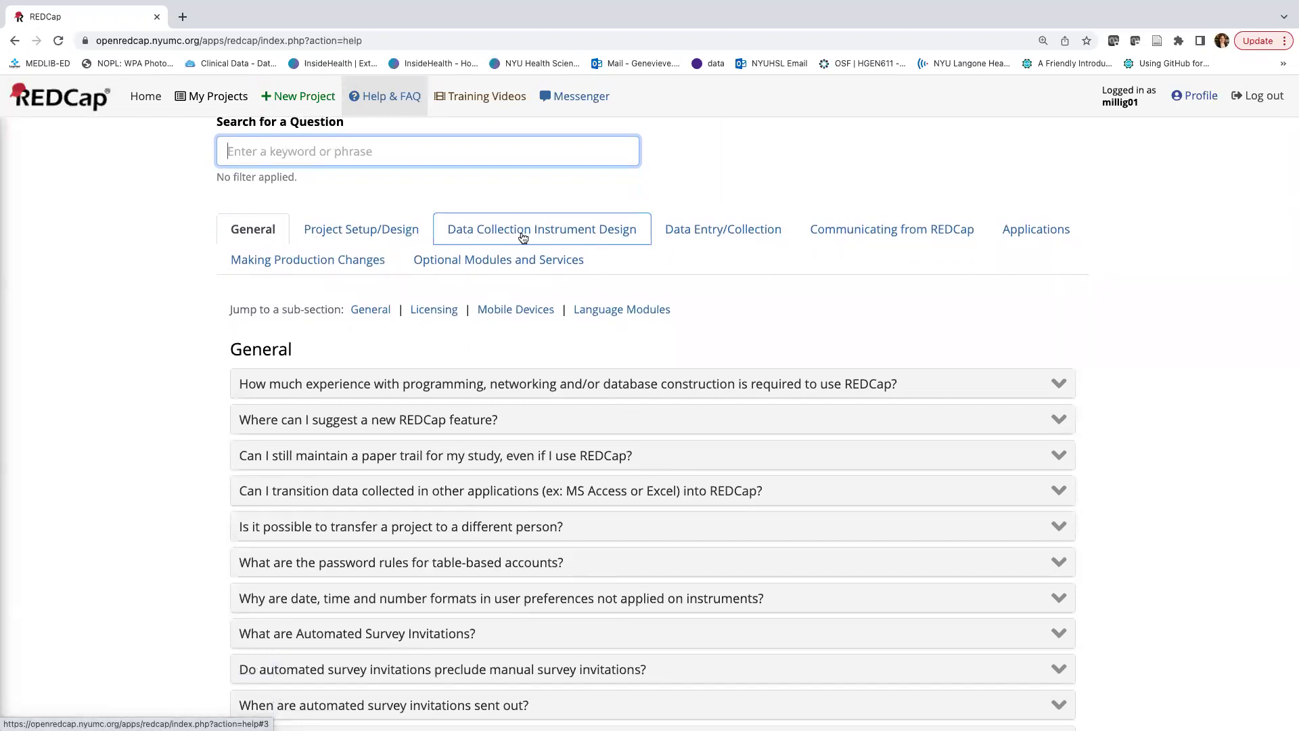
scroll(397, 392, "down", 7)
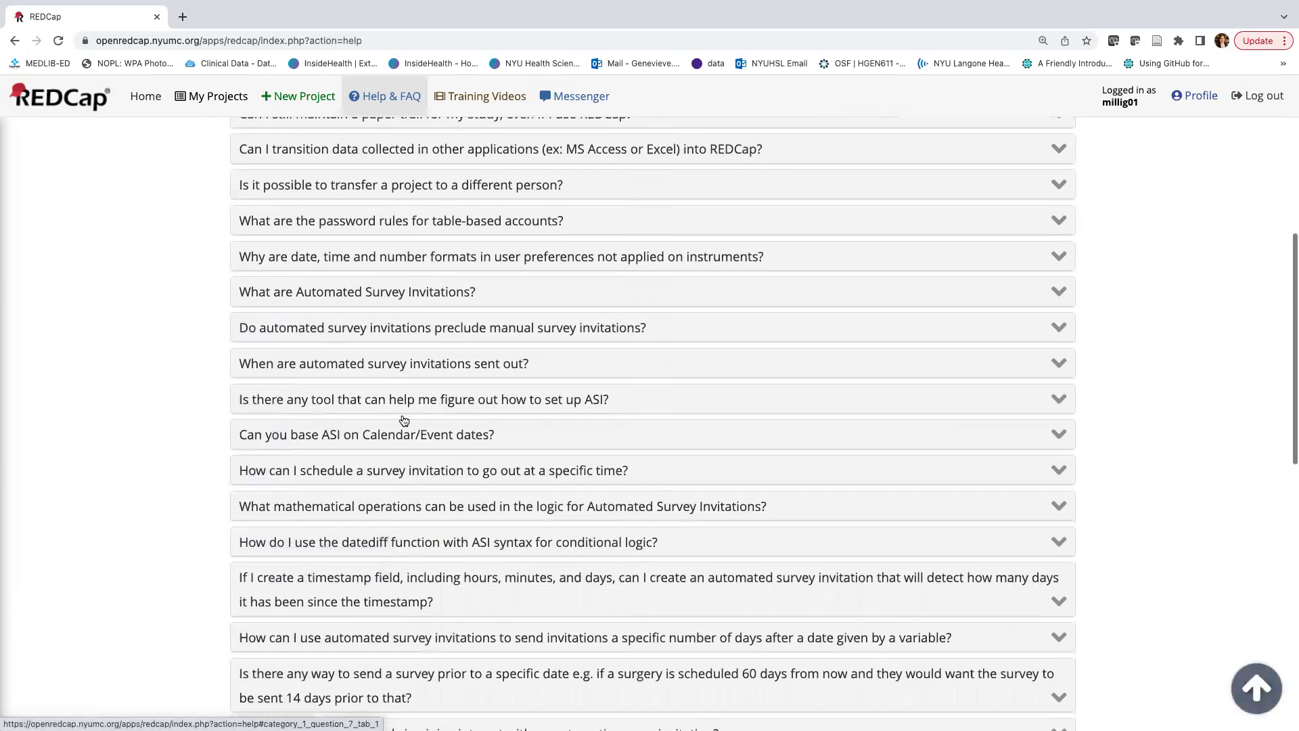
scroll(411, 425, "up", 8)
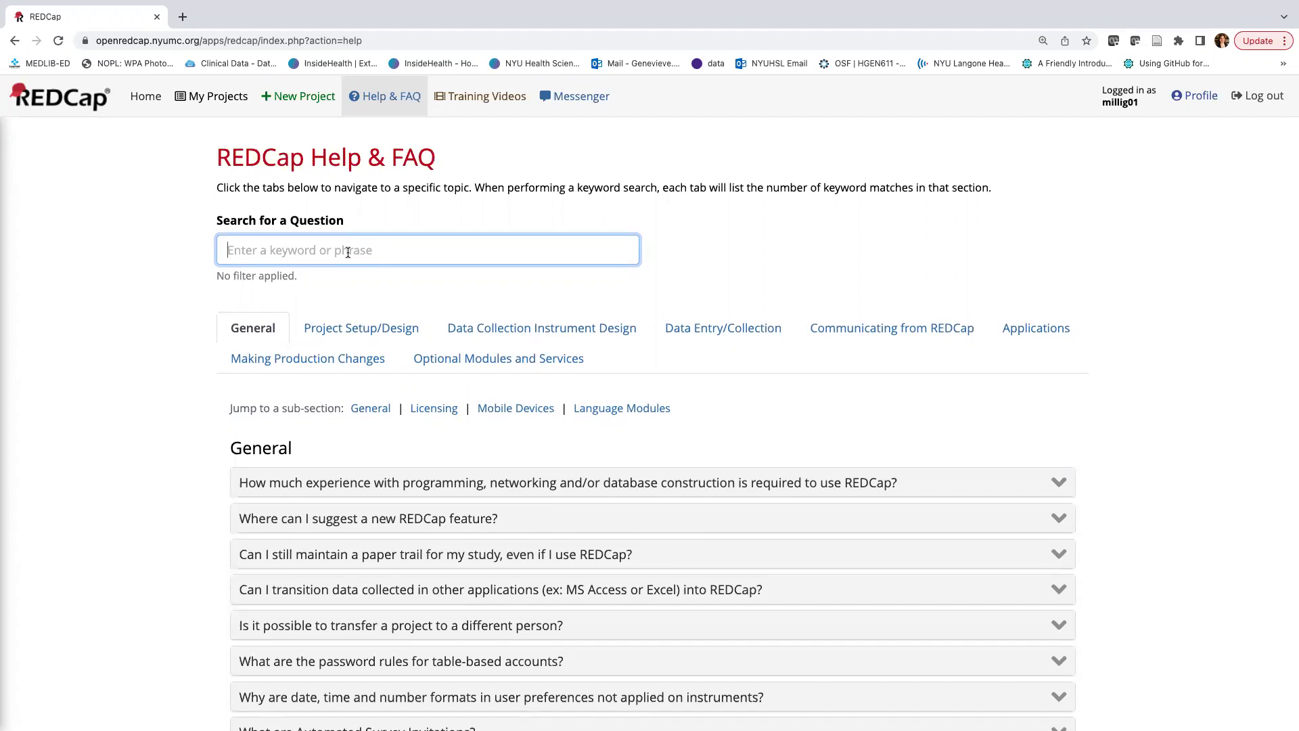
type("branchi")
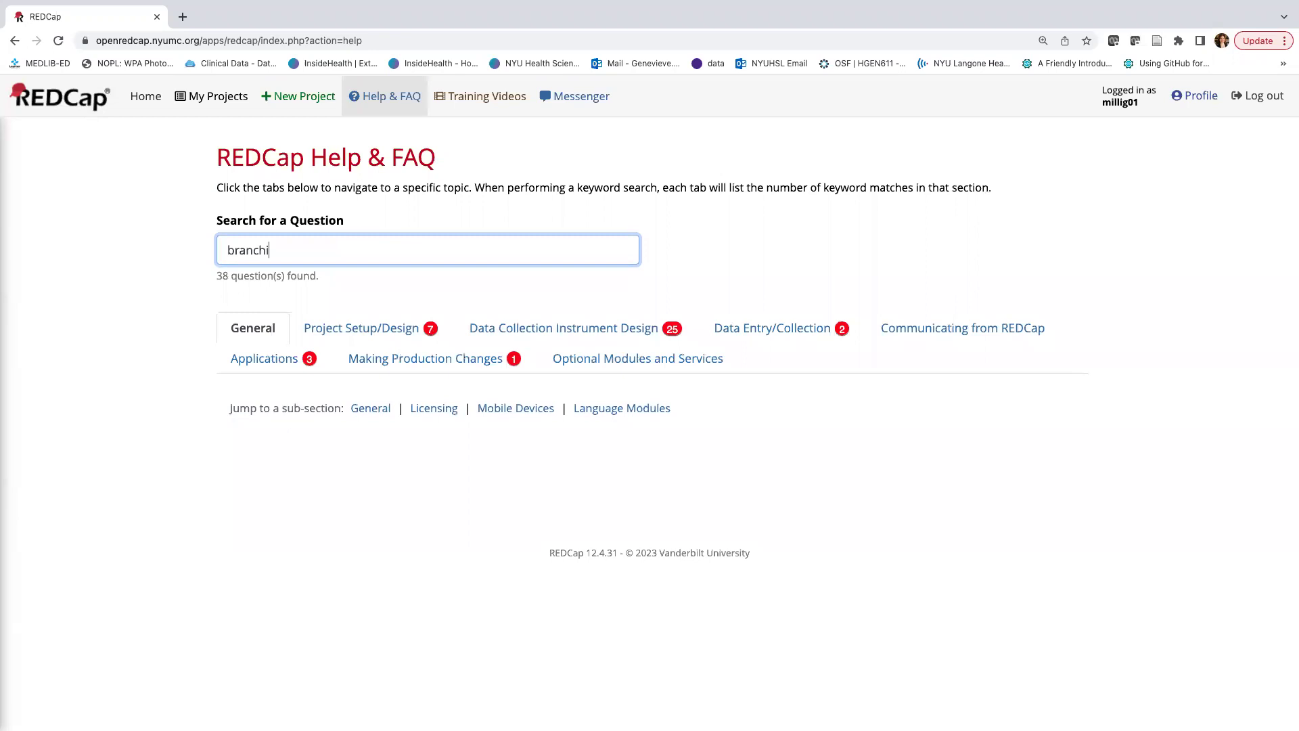
type("n")
key("BackSpace")
type("ng")
Browse the Training Videos tutorial sections, from Just Getting Started to Types of REDCap Projects
left_click(475, 108)
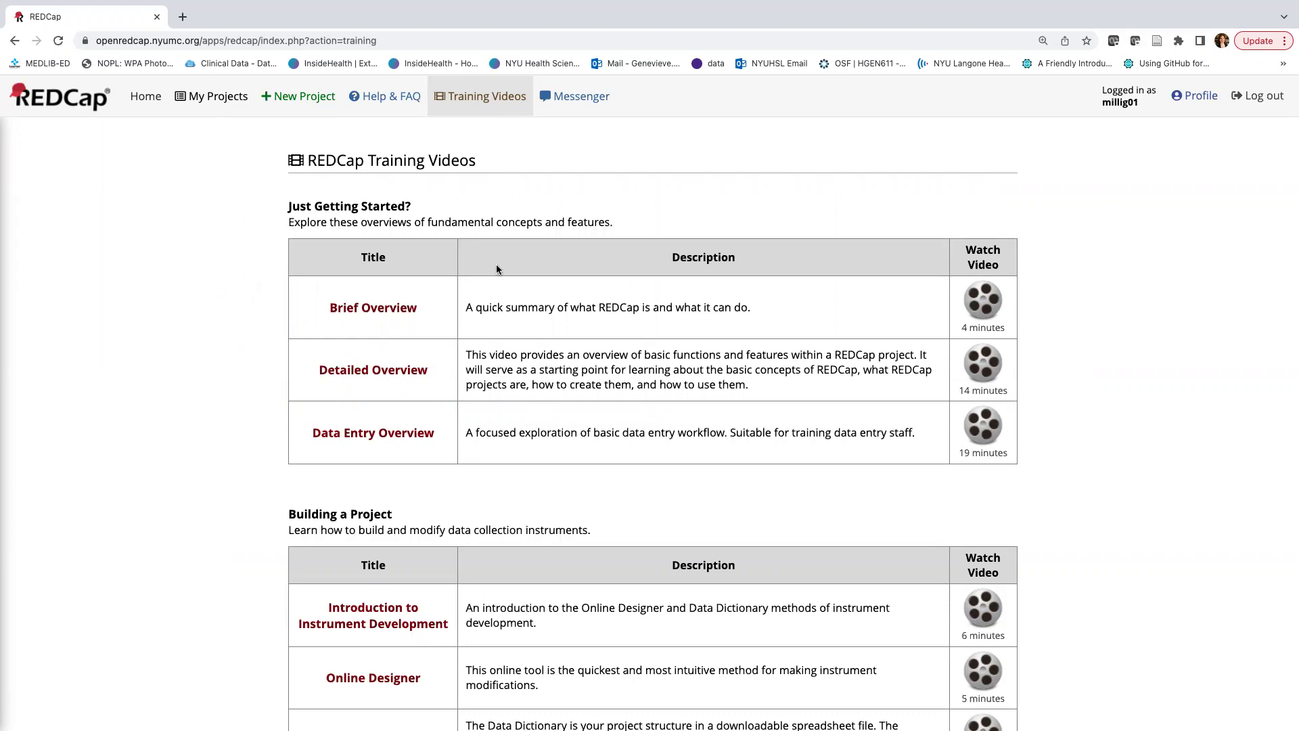
scroll(416, 483, "down", 5)
scroll(418, 489, "down", 8)
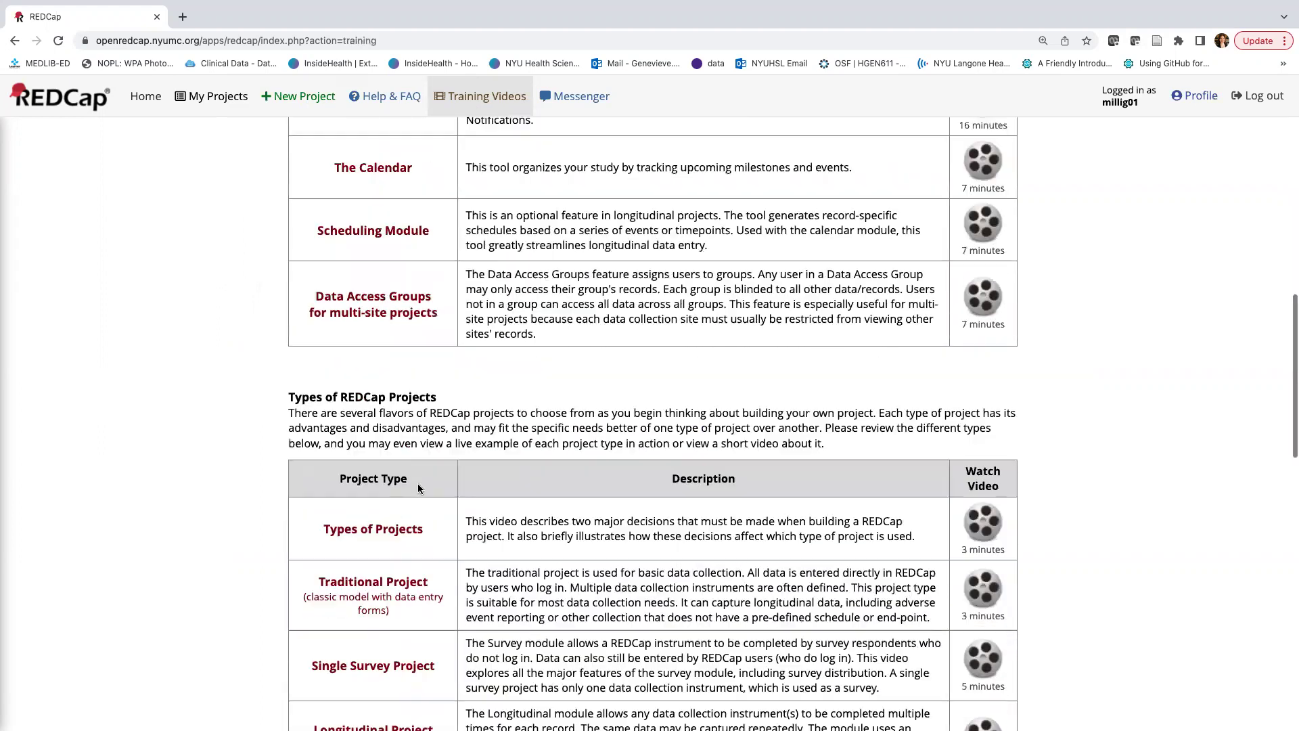
scroll(417, 483, "up", 10)
scroll(416, 485, "up", 1)
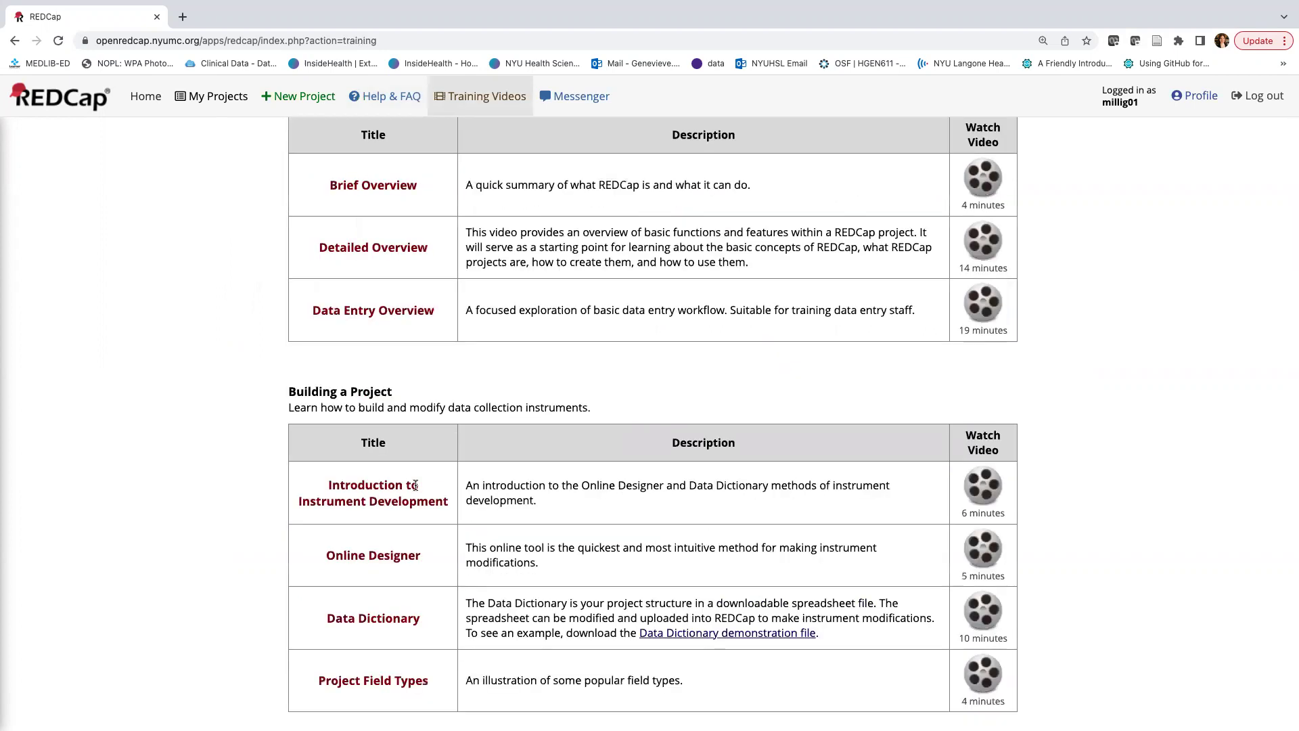
scroll(308, 437, "up", 2)
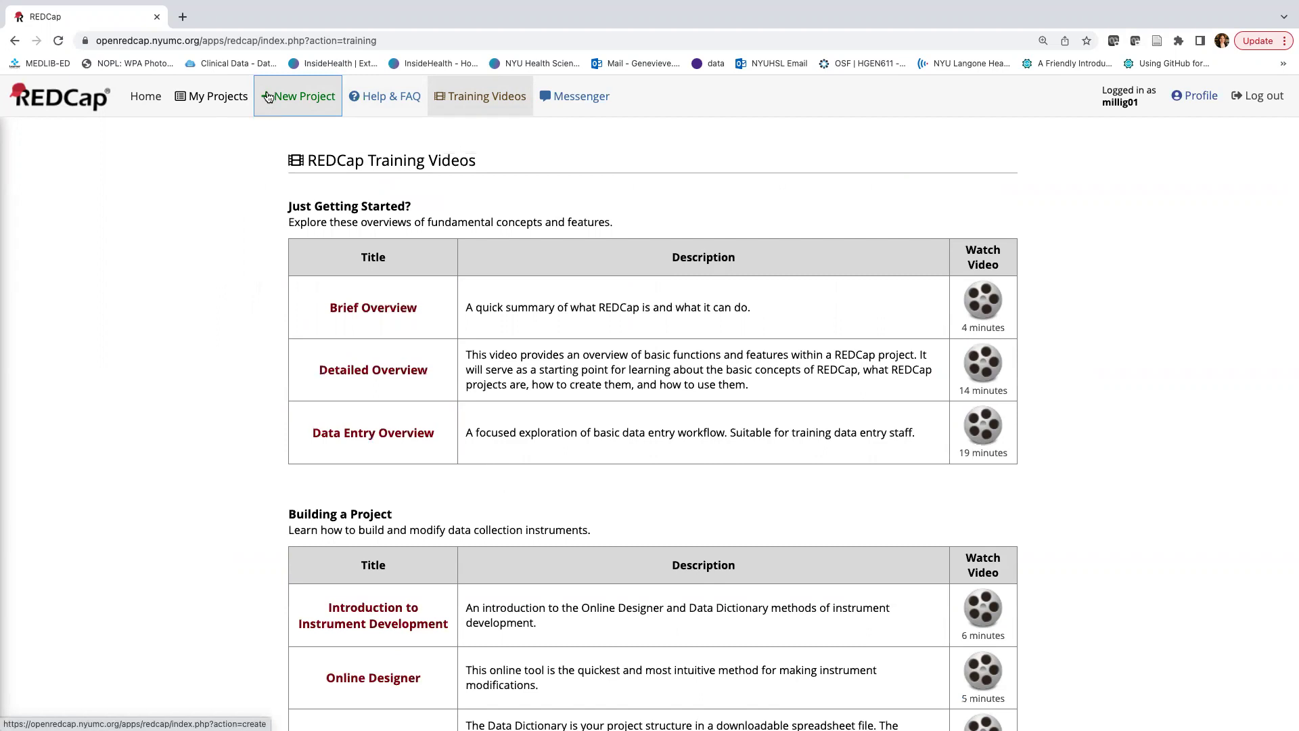
Create the empty project 'Demo-NYUHSL' with purpose Practice / Just for fun, replacing Research
left_click(318, 103)
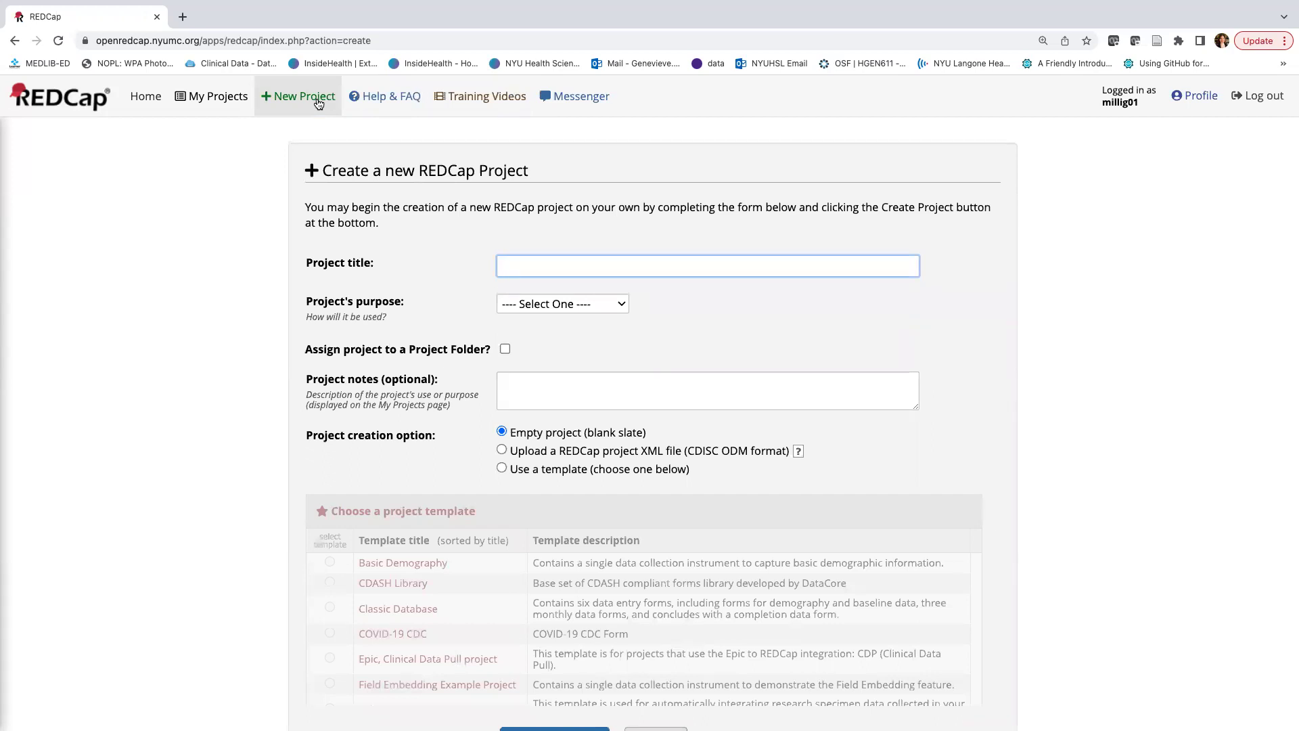
type("Demo-NYUHSL")
left_click(578, 308)
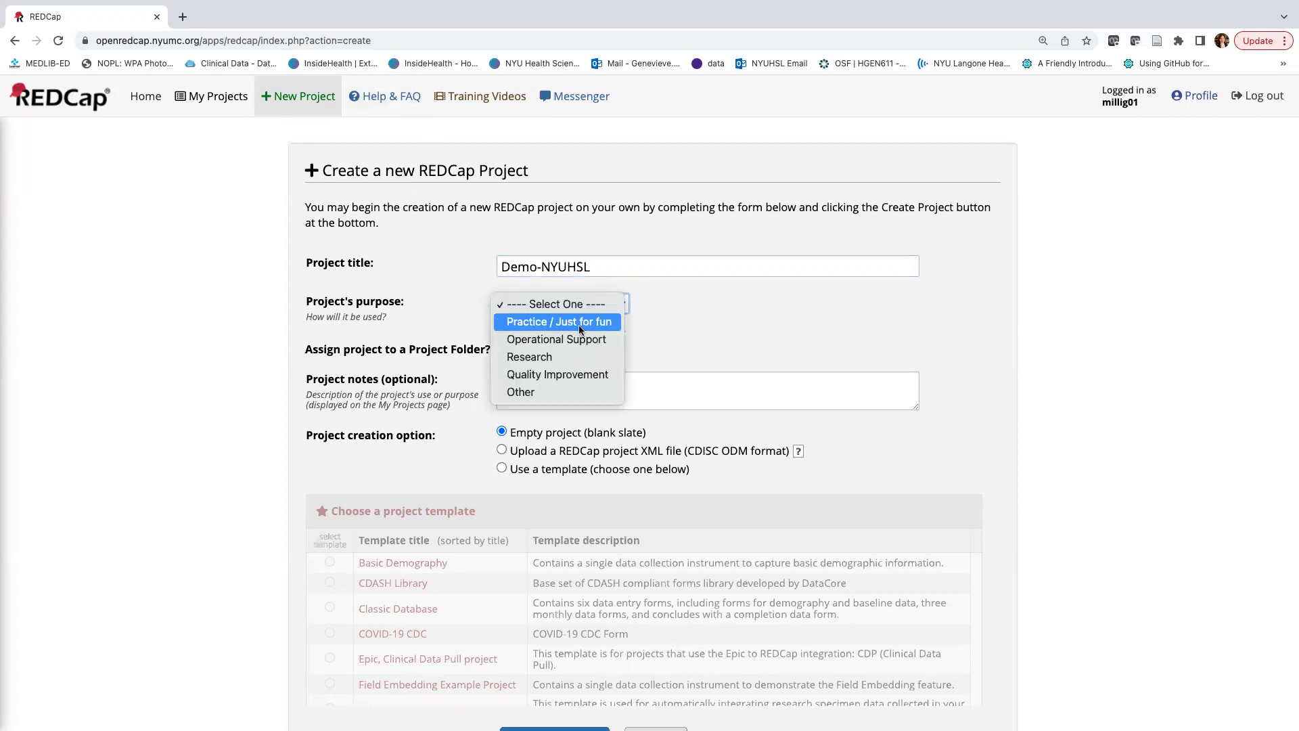
left_click(555, 358)
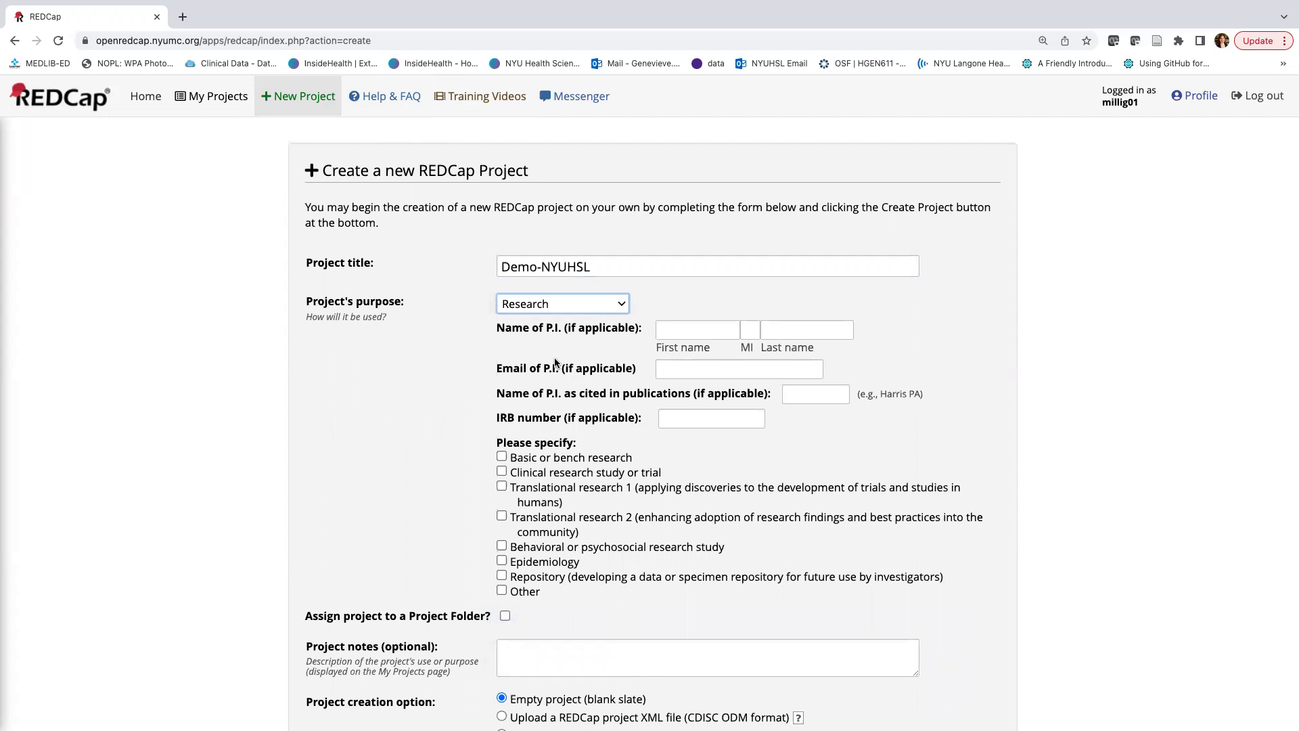
left_click(565, 305)
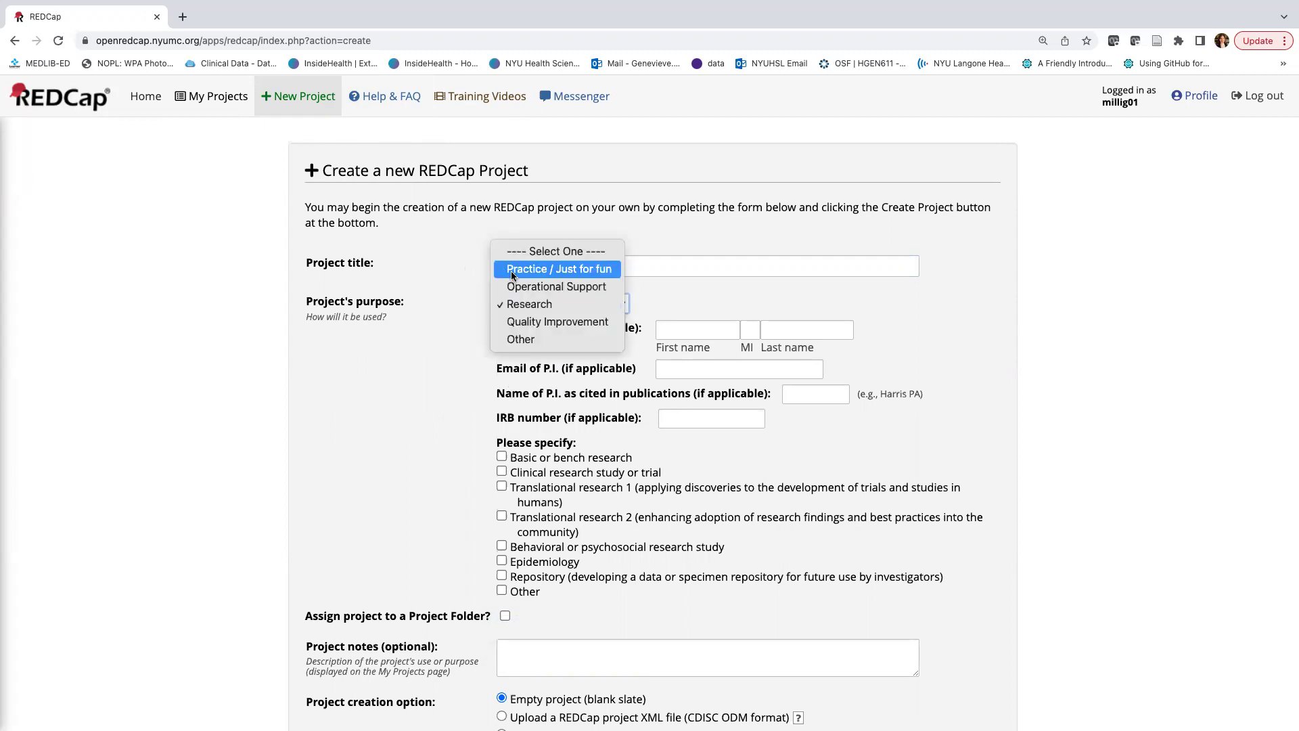
left_click(583, 272)
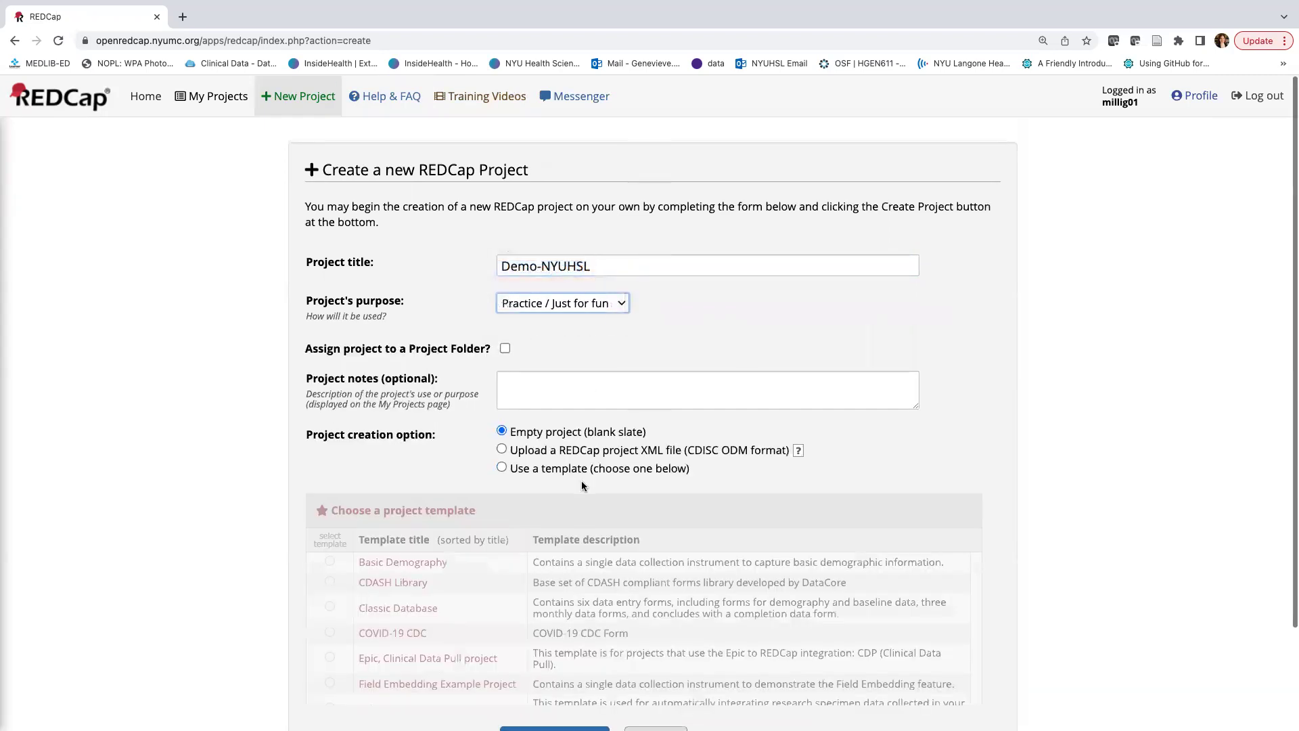
scroll(570, 435, "down", 3)
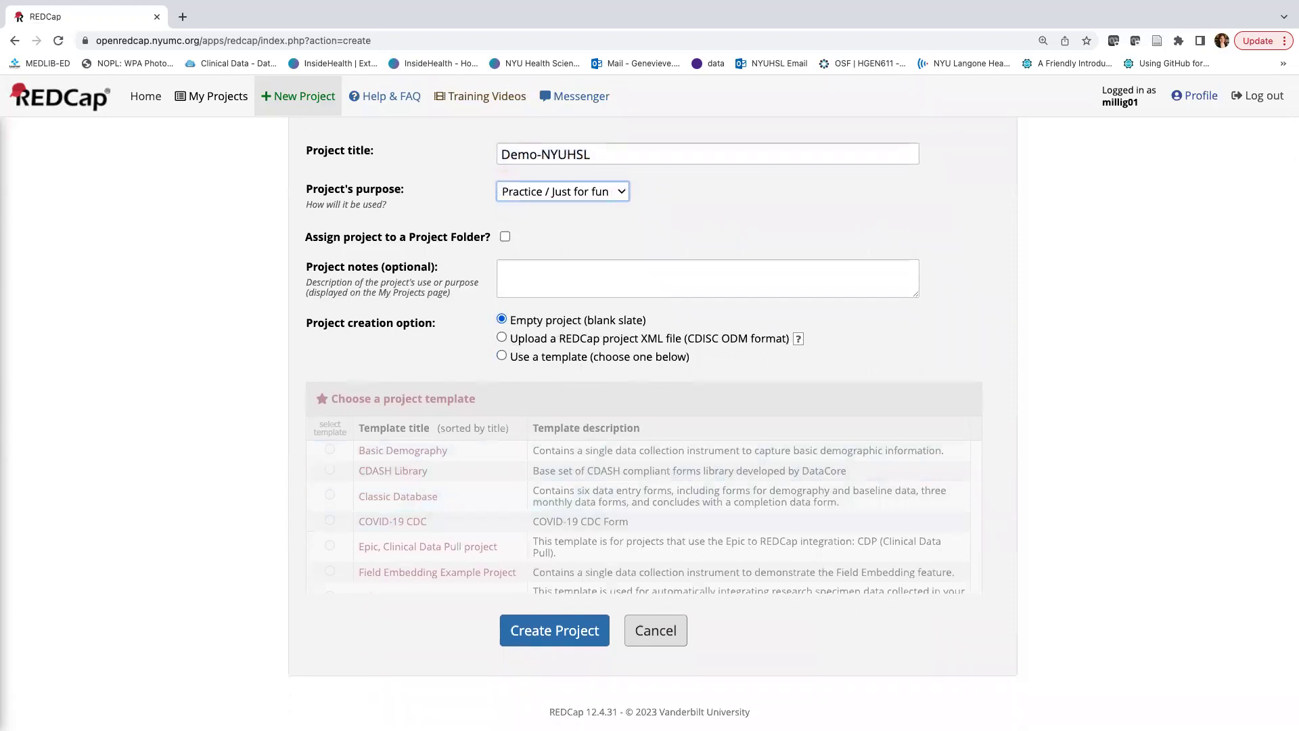
mouse_move(427, 715)
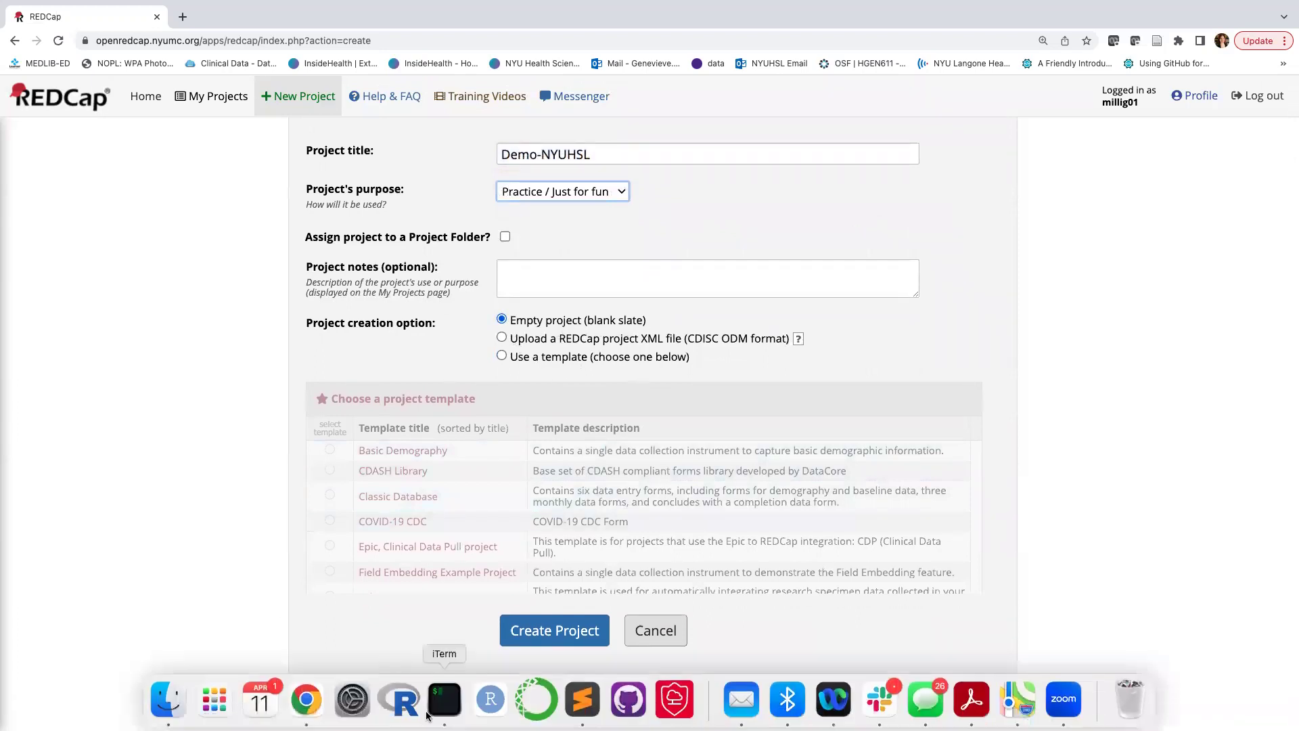
left_click(546, 632)
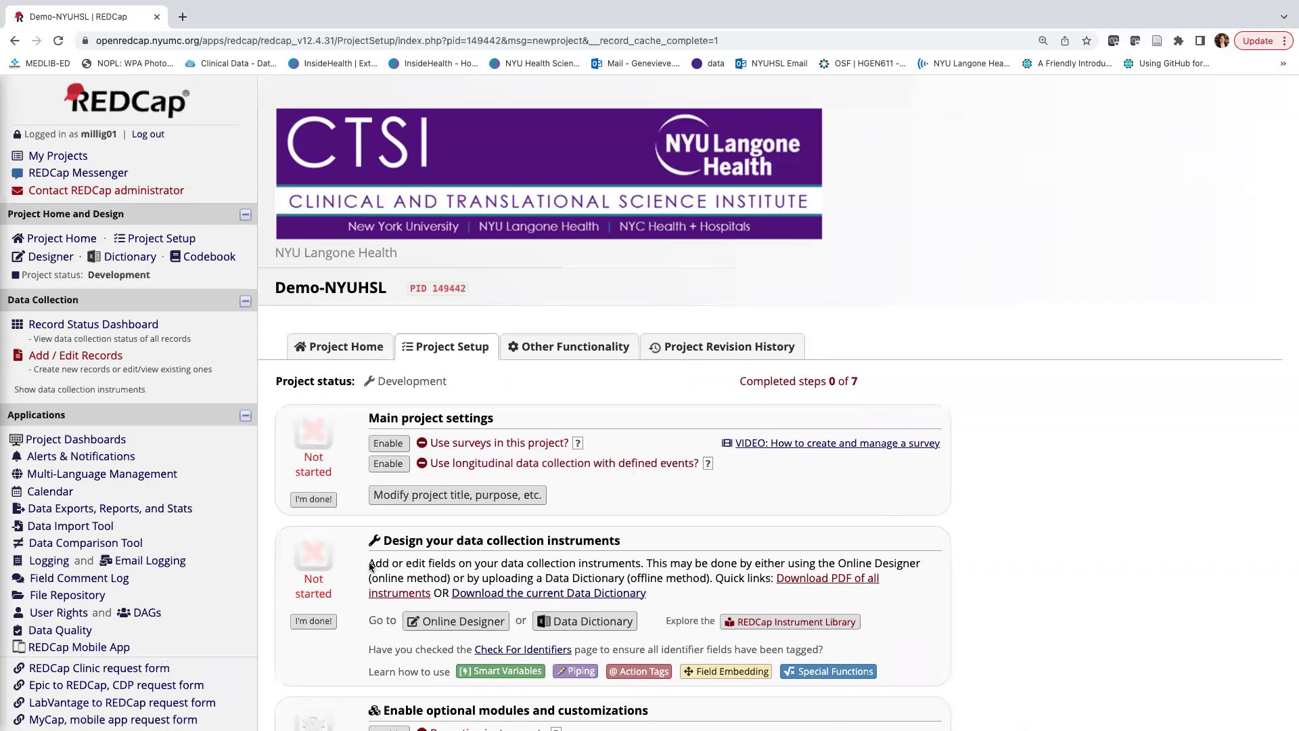
scroll(301, 580, "down", 3)
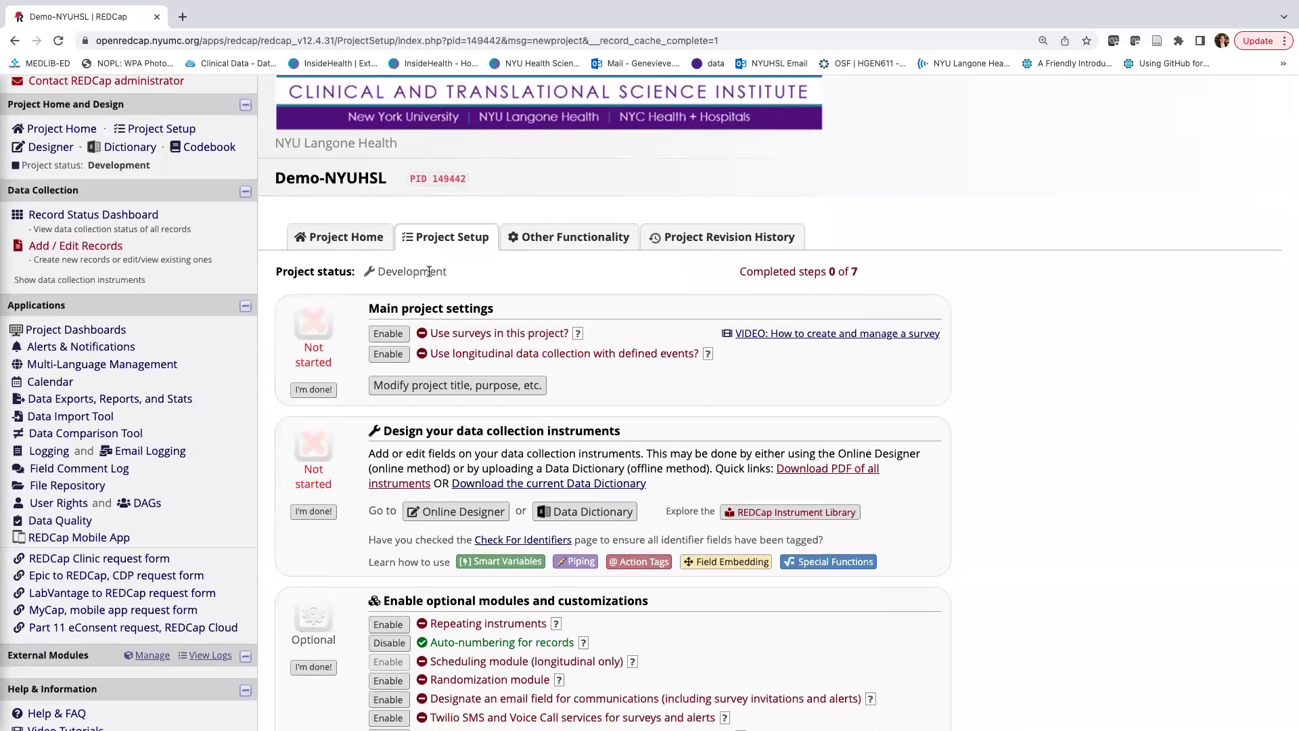
scroll(426, 270, "down", 2)
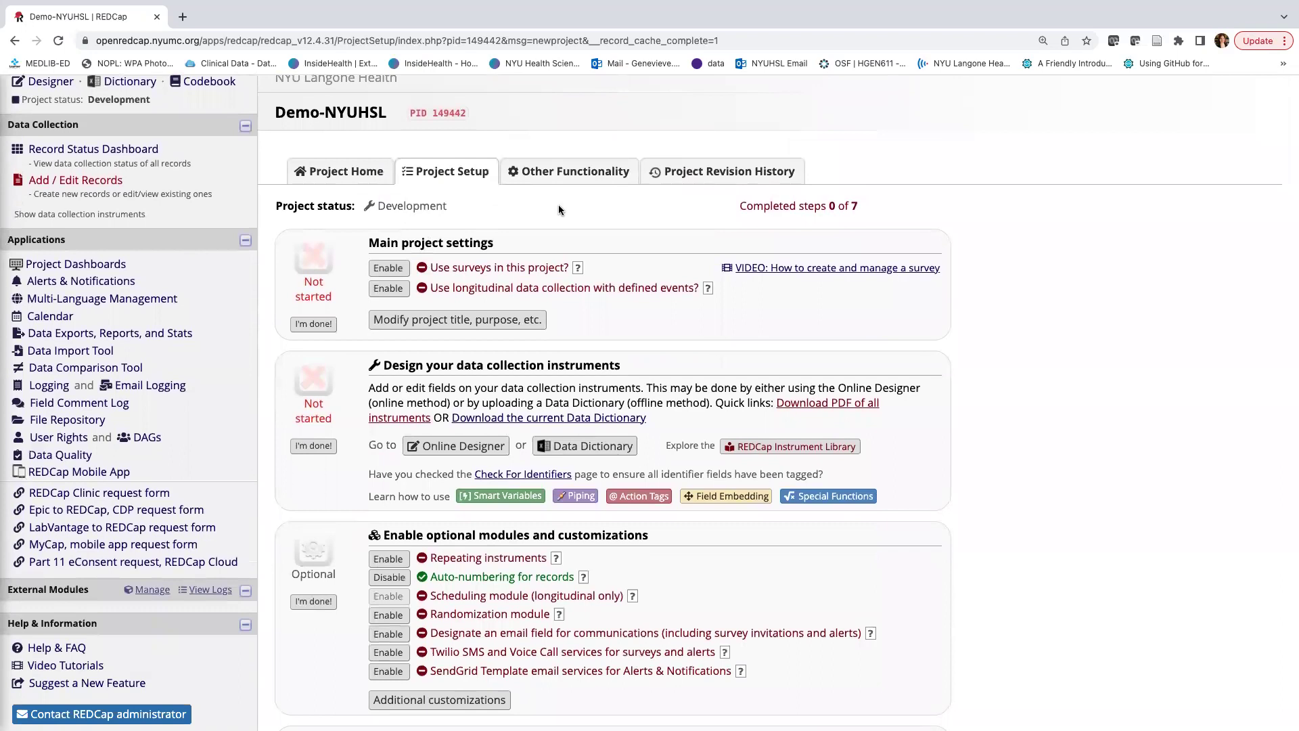
left_click_drag(460, 212, 378, 209)
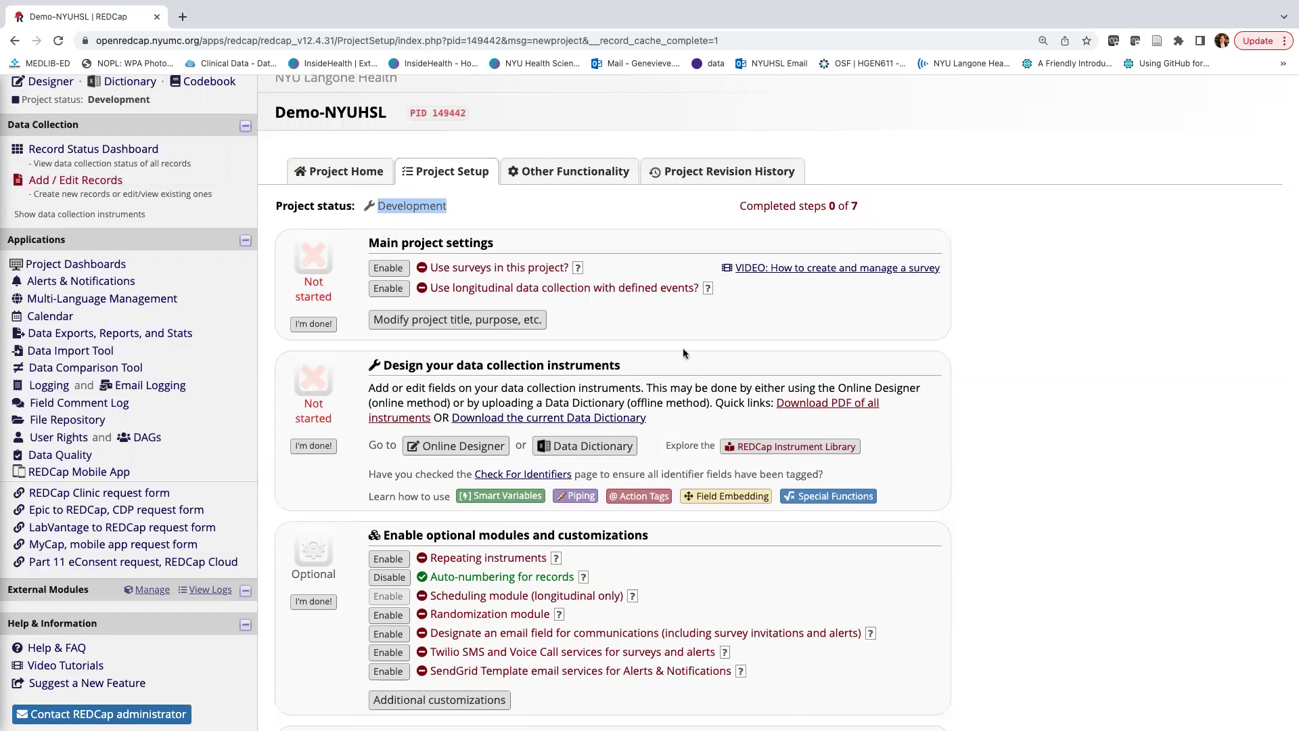
scroll(674, 350, "down", 1)
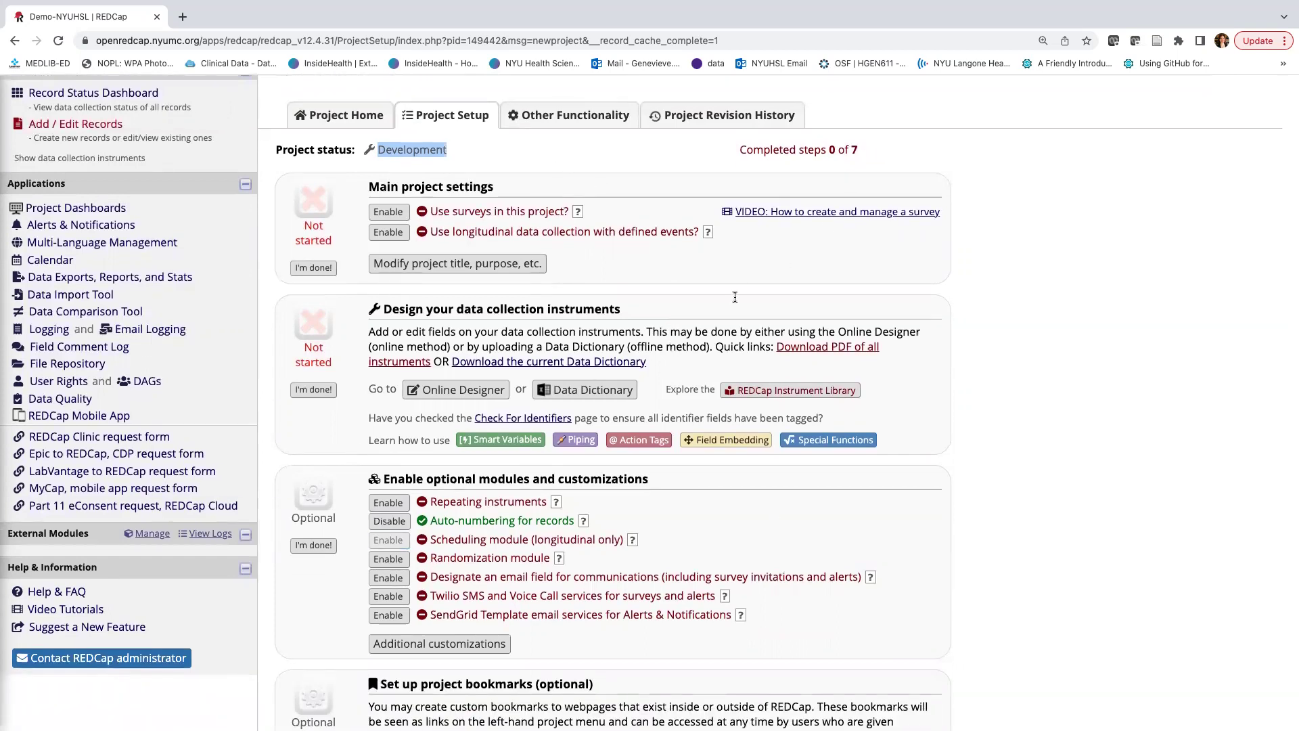
left_click(631, 402)
left_click_drag(454, 232, 565, 233)
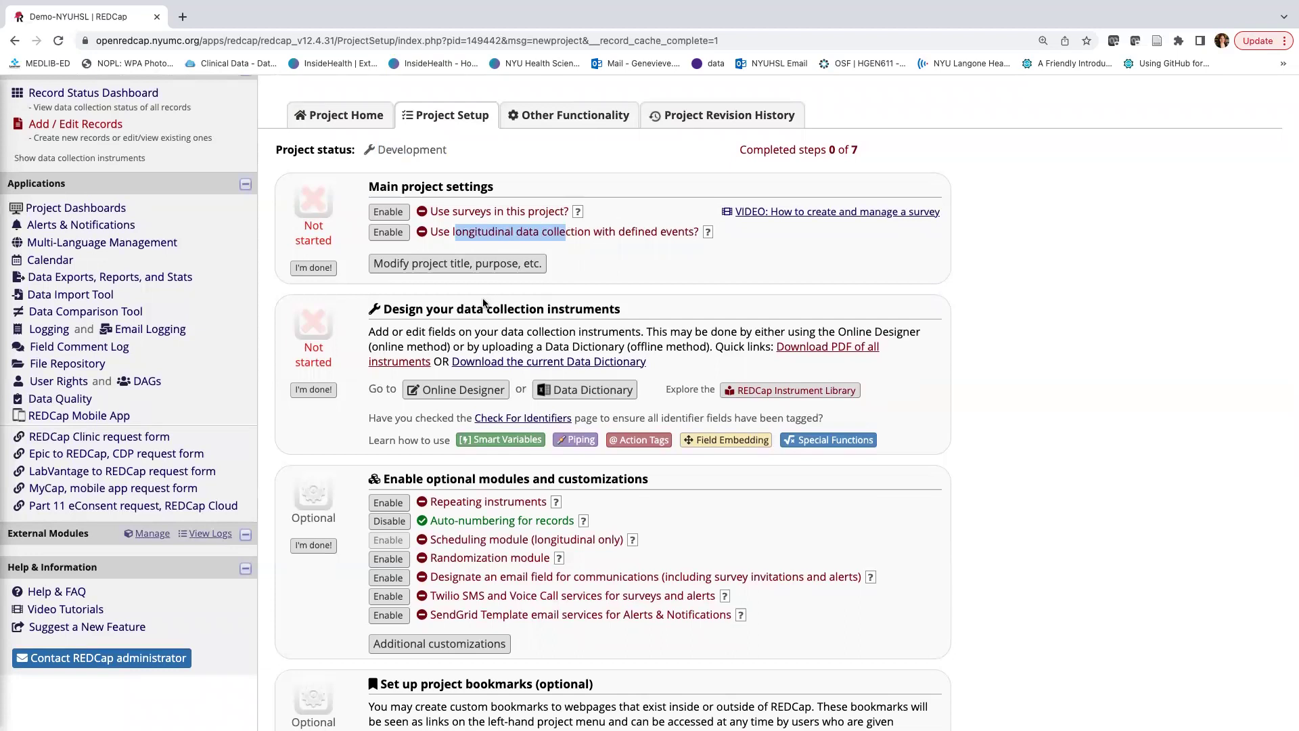
scroll(482, 323, "down", 3)
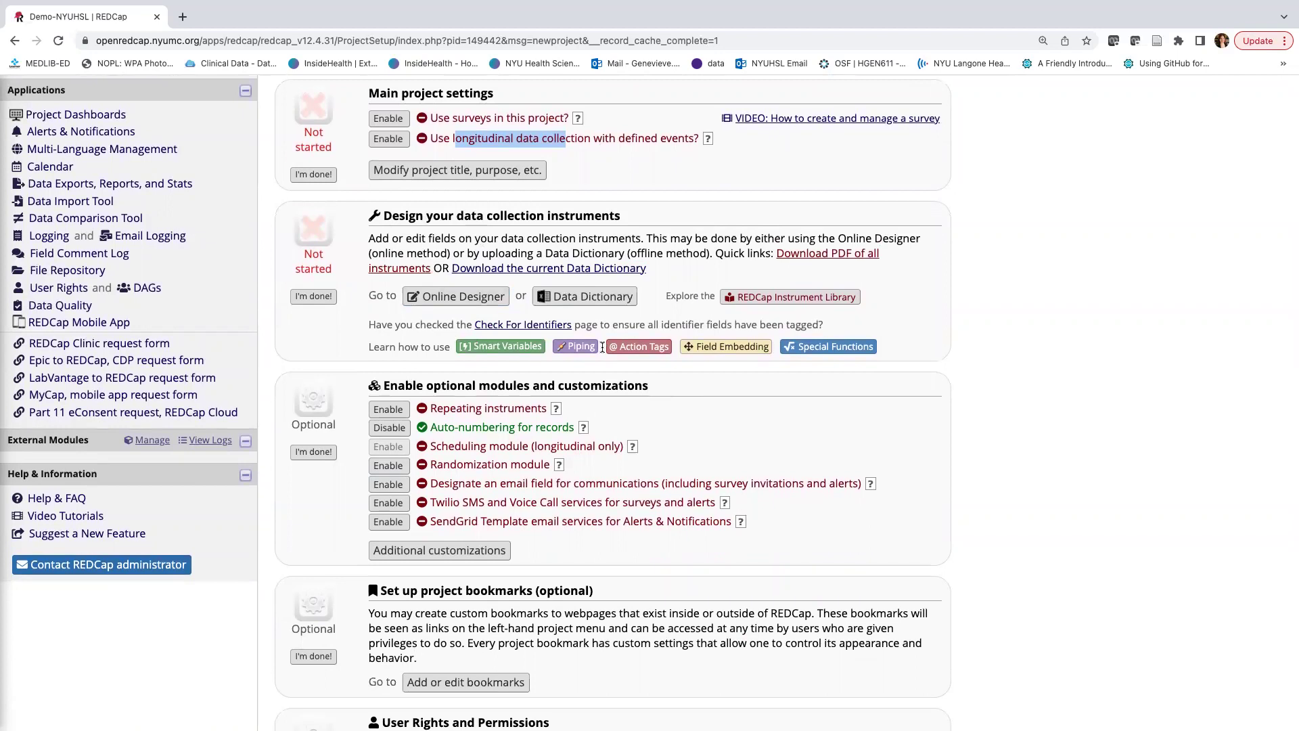
left_click(457, 300)
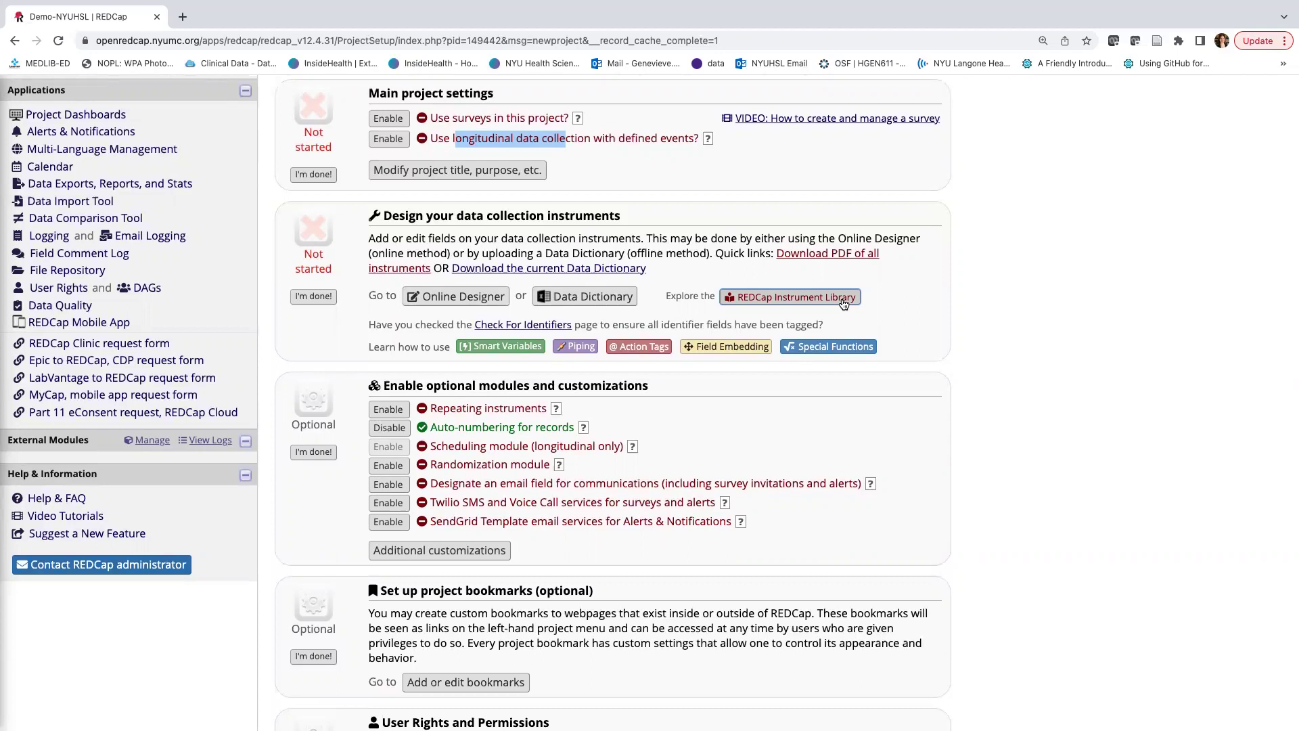
scroll(500, 487, "down", 3)
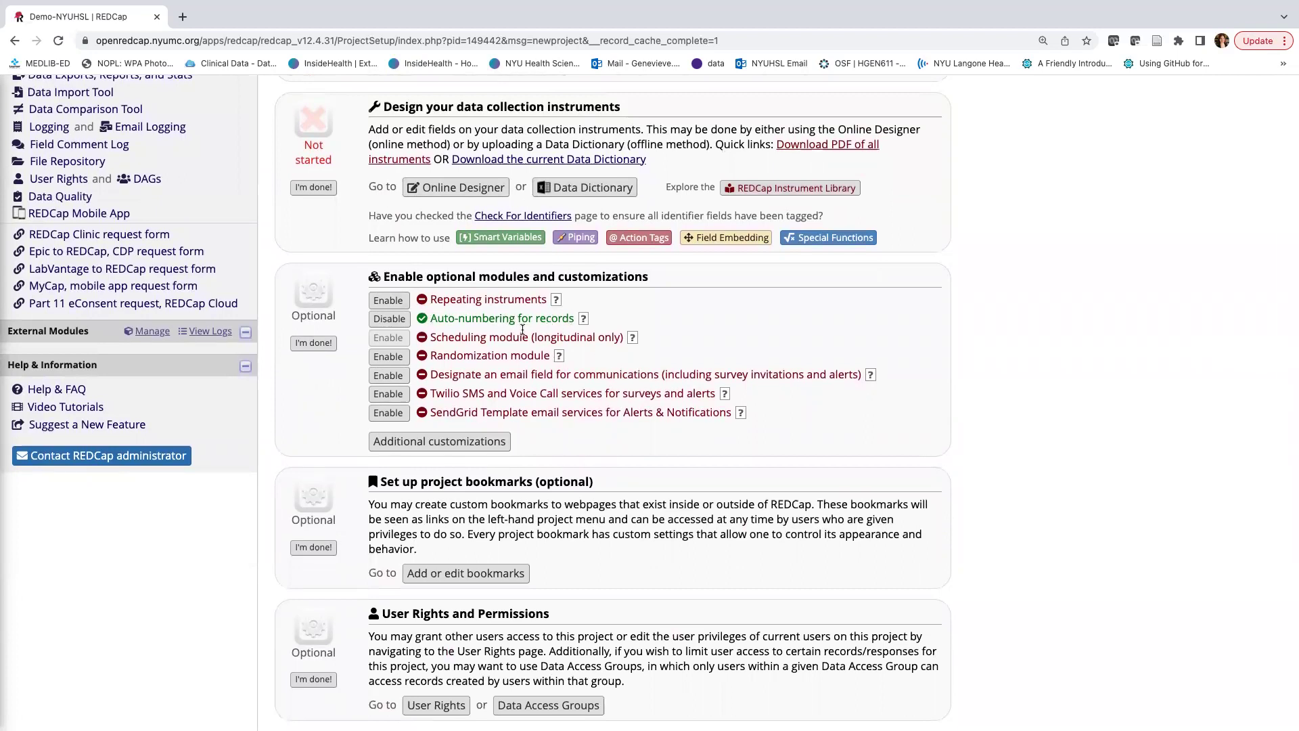
scroll(523, 331, "down", 3)
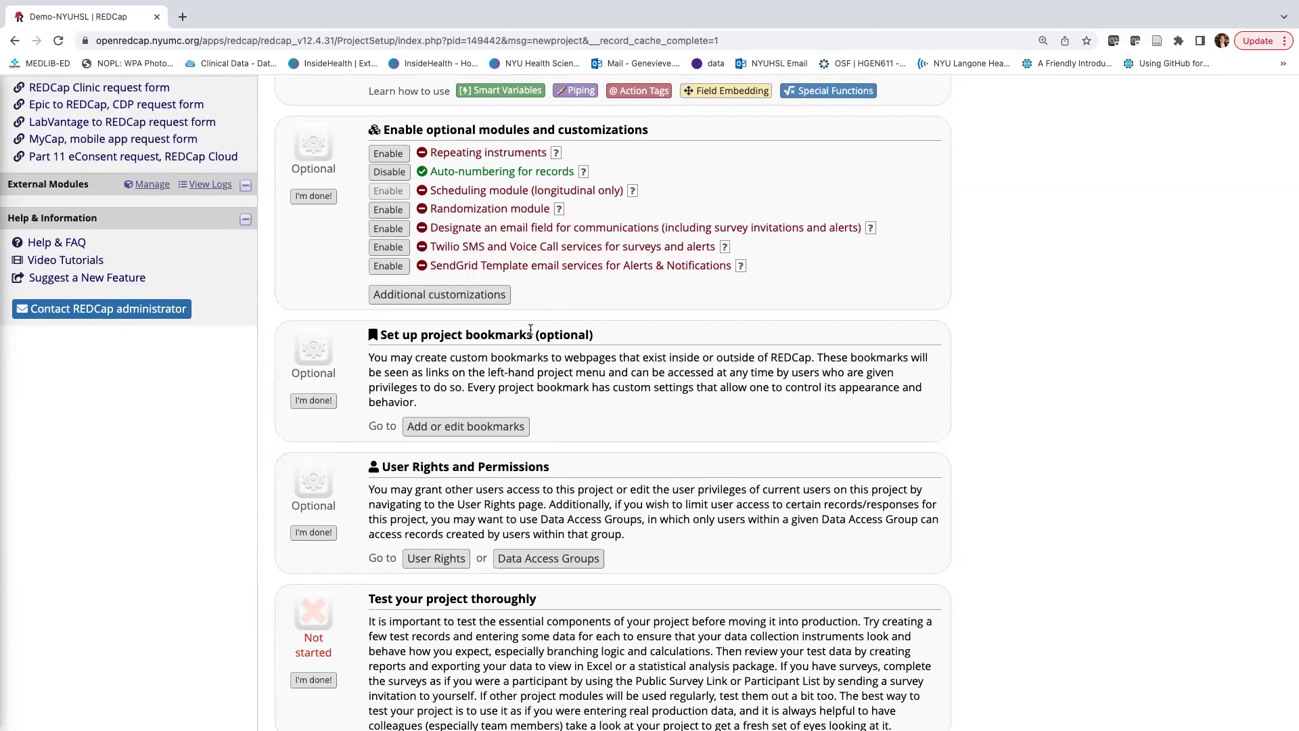
scroll(535, 430, "down", 2)
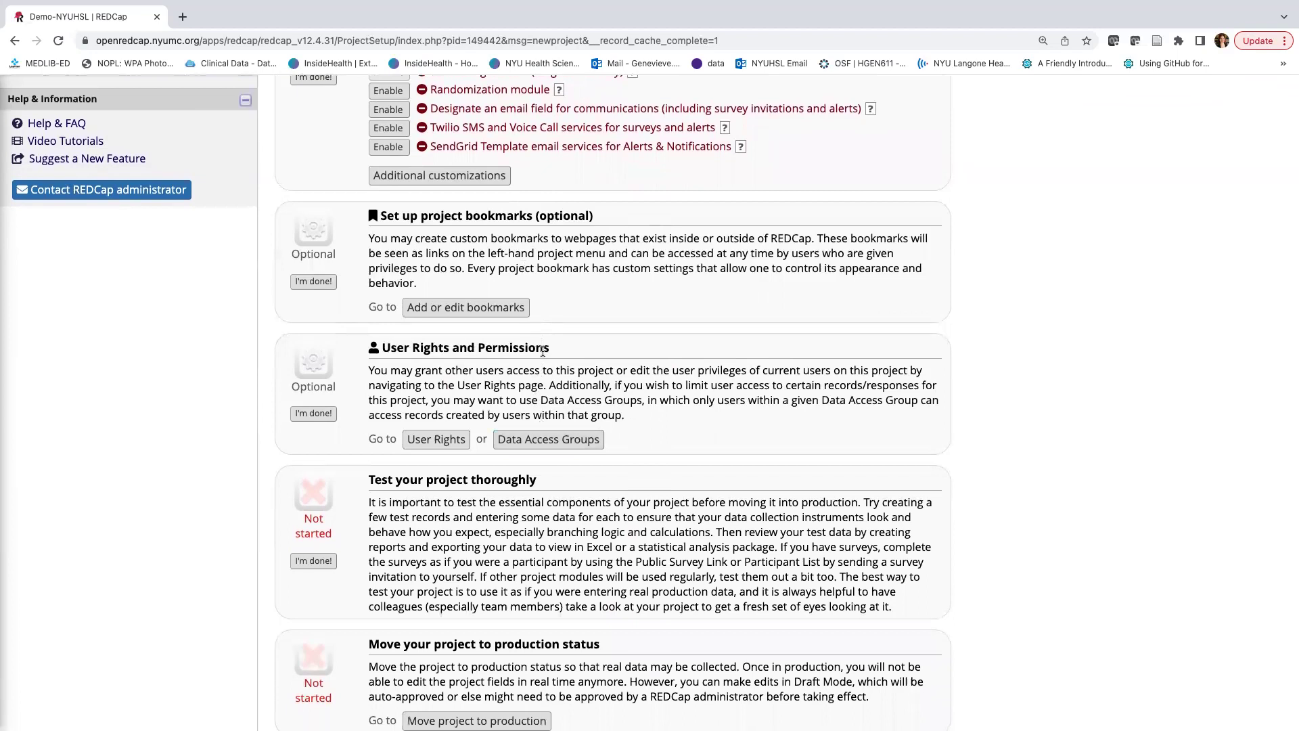
scroll(541, 352, "down", 1)
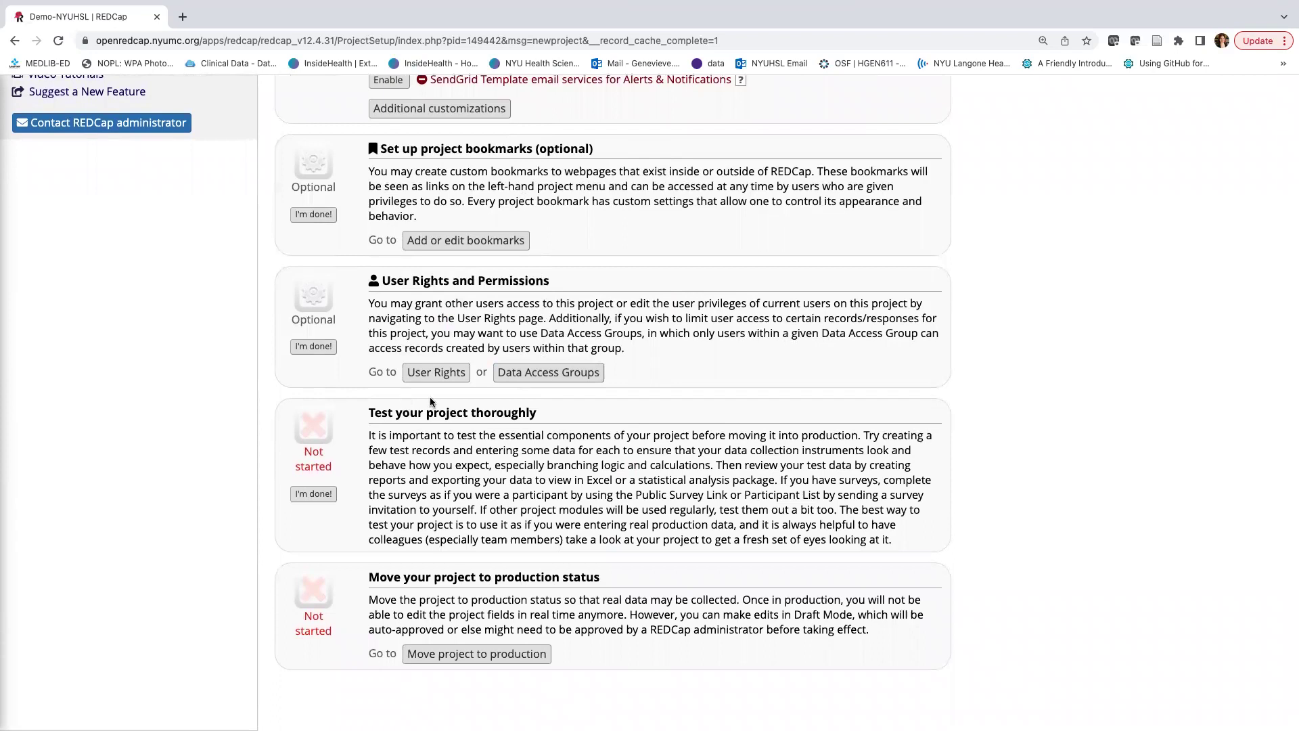
scroll(474, 386, "down", 1)
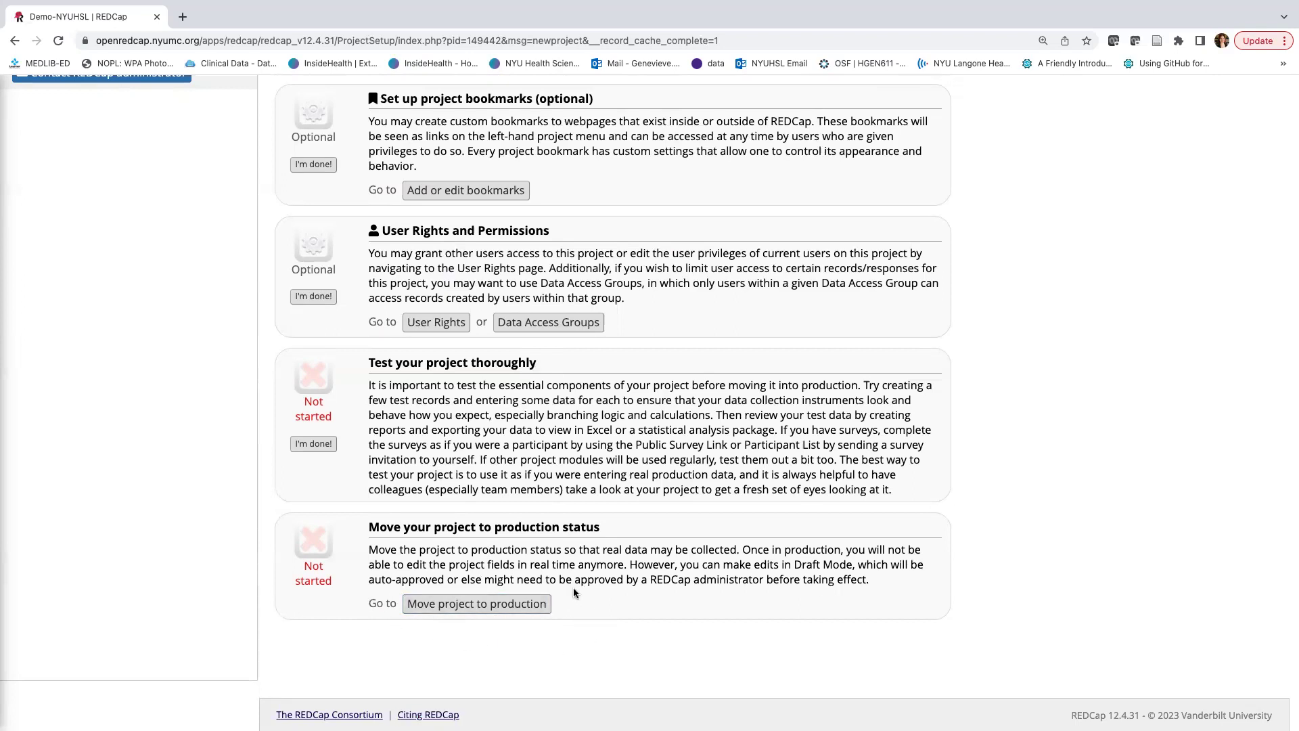
scroll(565, 594, "up", 5)
scroll(539, 598, "up", 6)
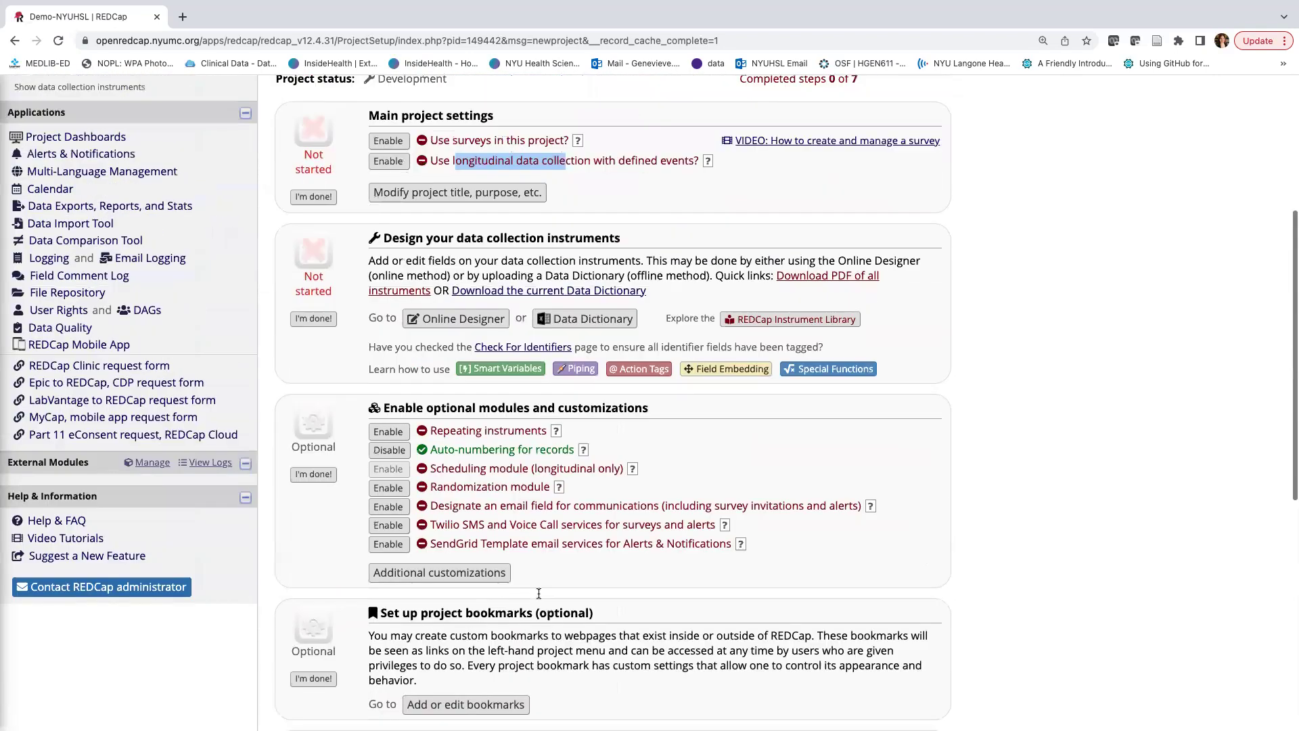
left_click(664, 360)
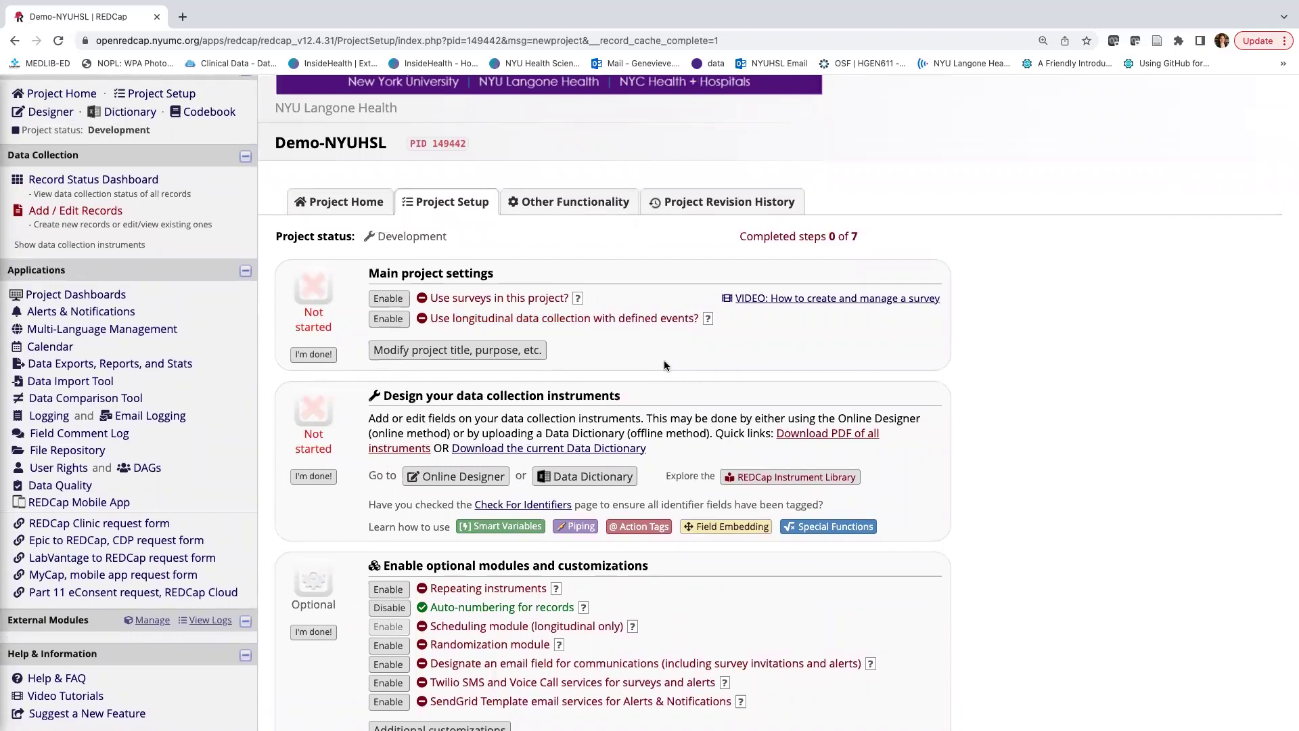
left_click(451, 479)
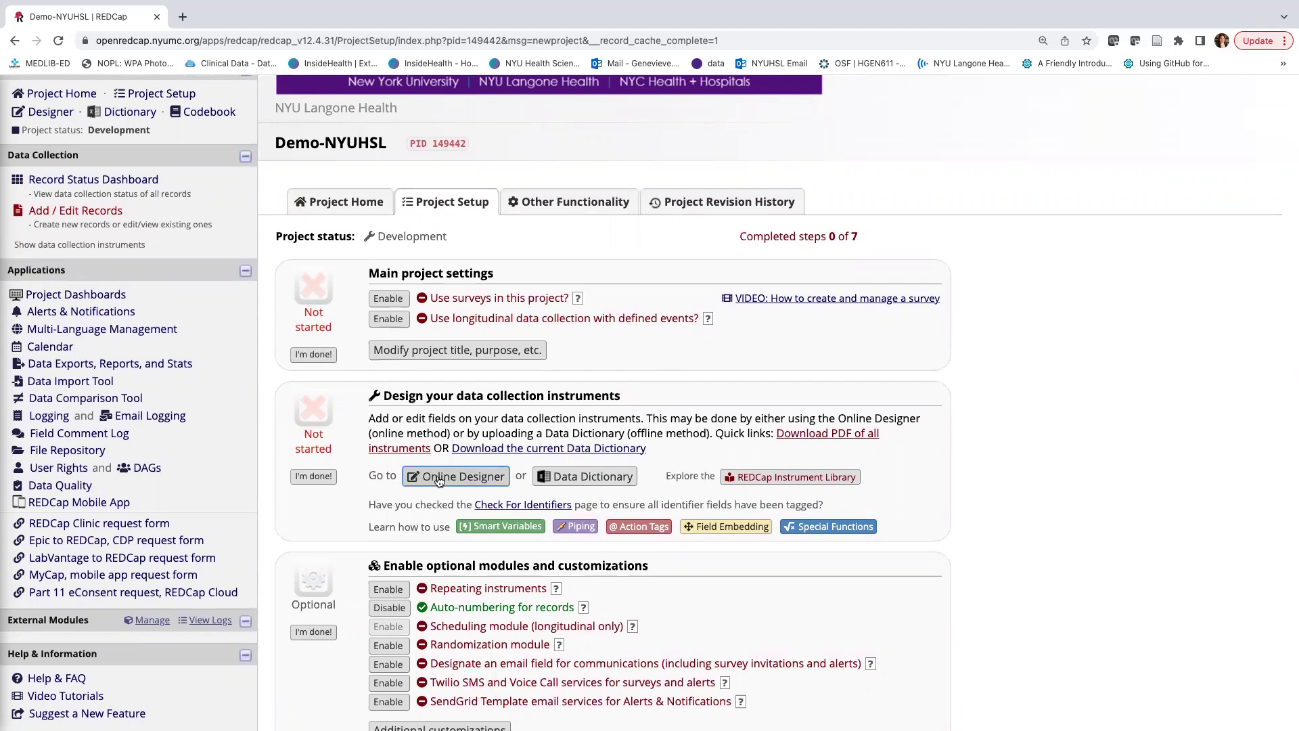
scroll(439, 480, "down", 1)
Open Demo-NYUHSL's Online Designer and bring up Form 1 for editing
left_click(440, 473)
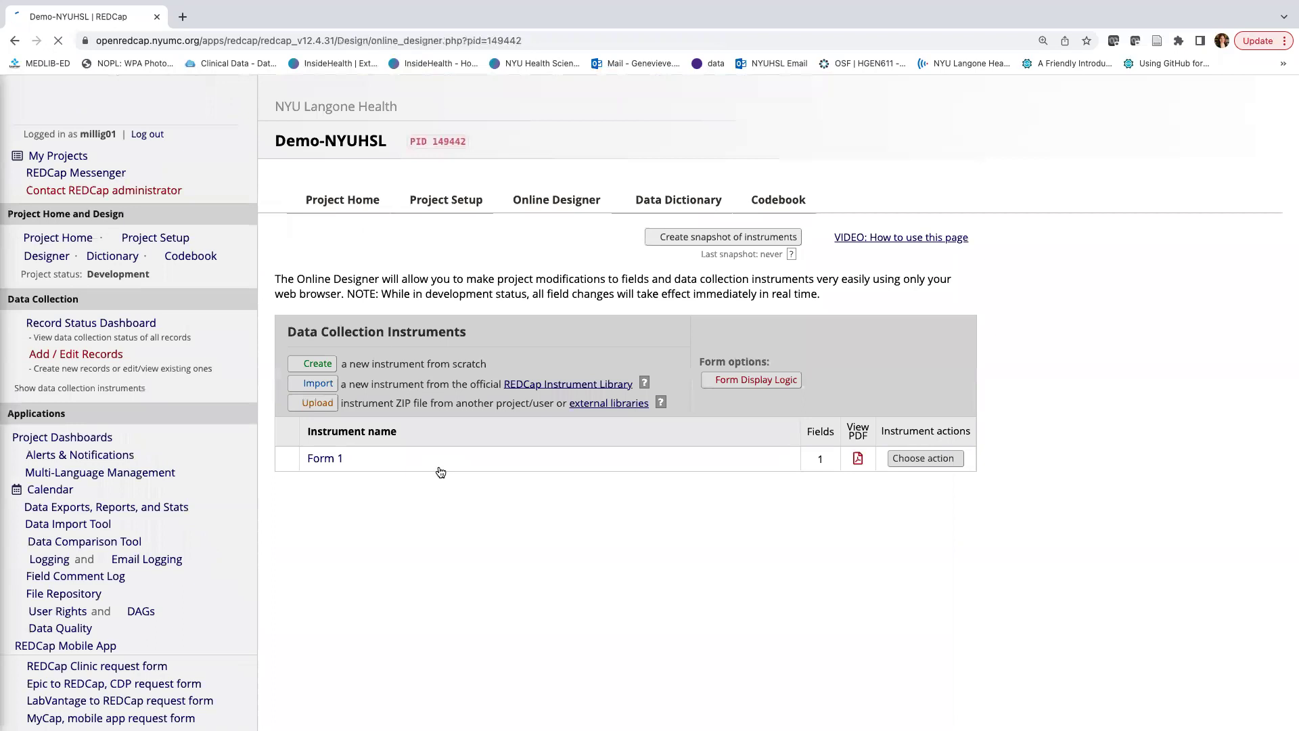
scroll(437, 477, "down", 3)
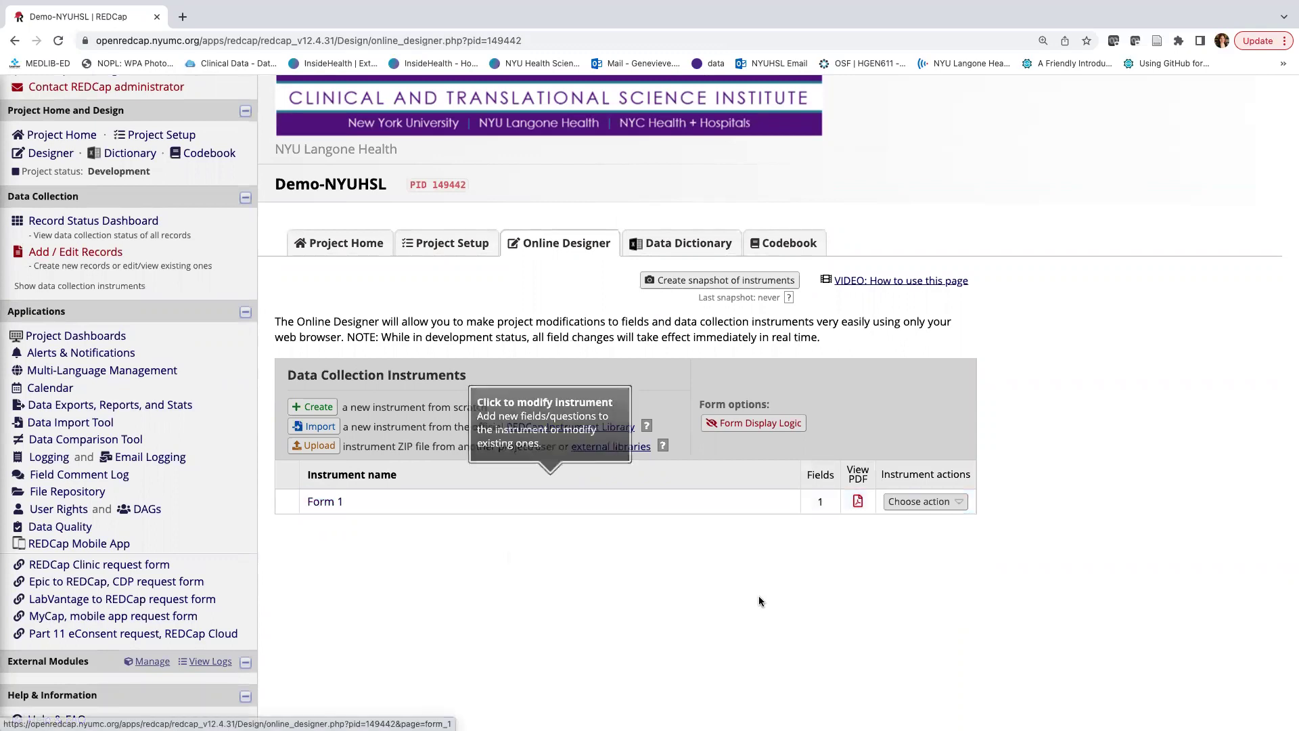
left_click(924, 501)
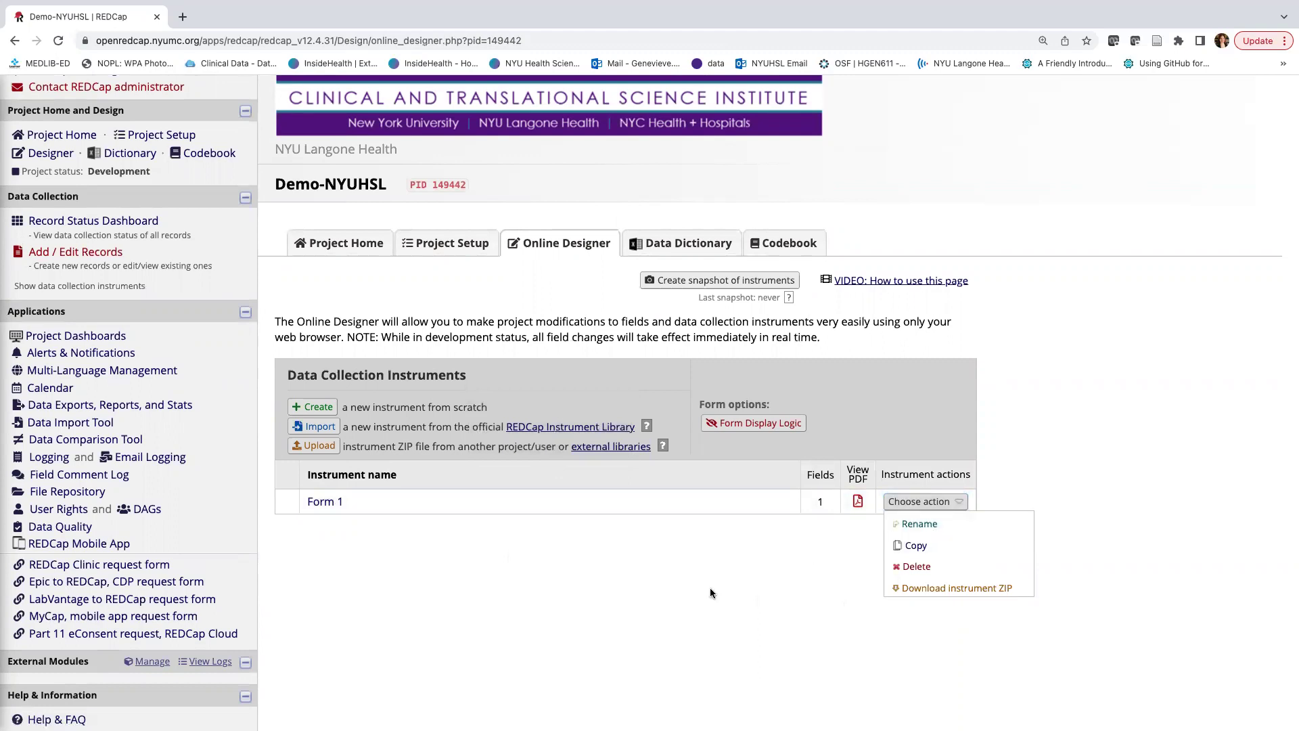
scroll(417, 556, "down", 2)
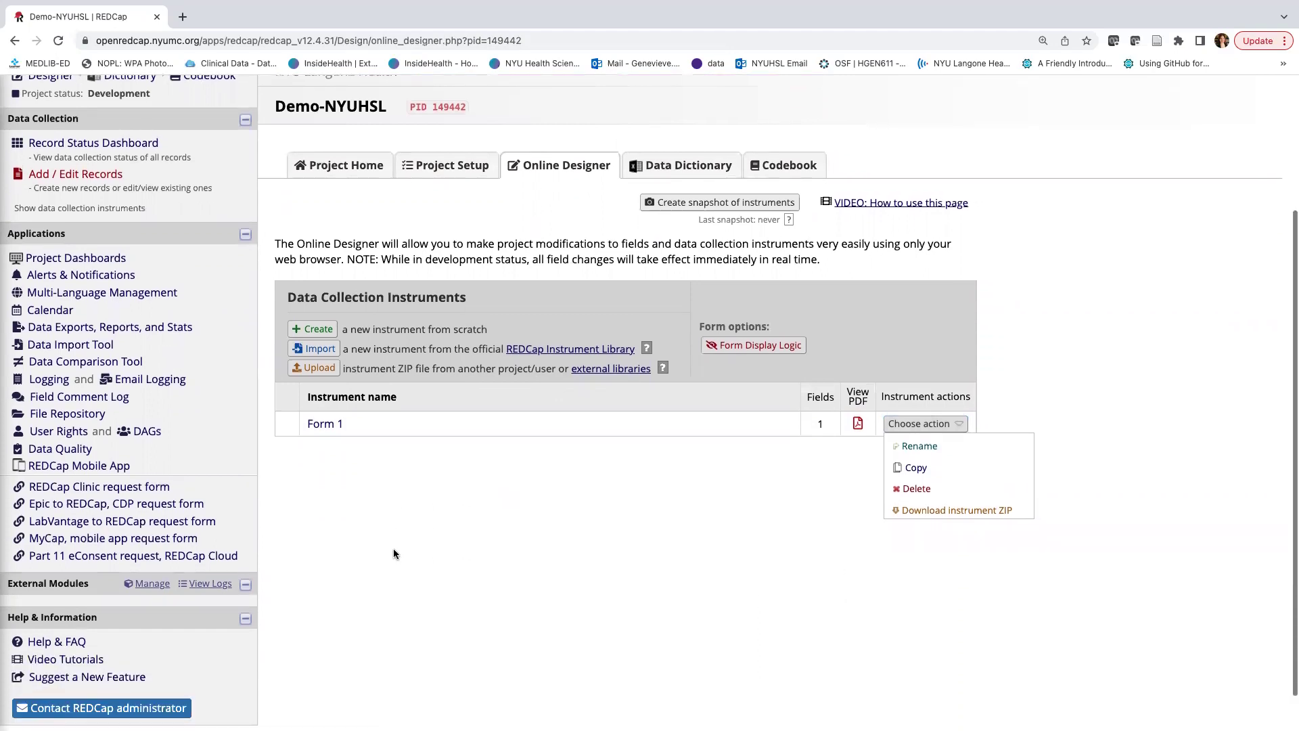
left_click(330, 429)
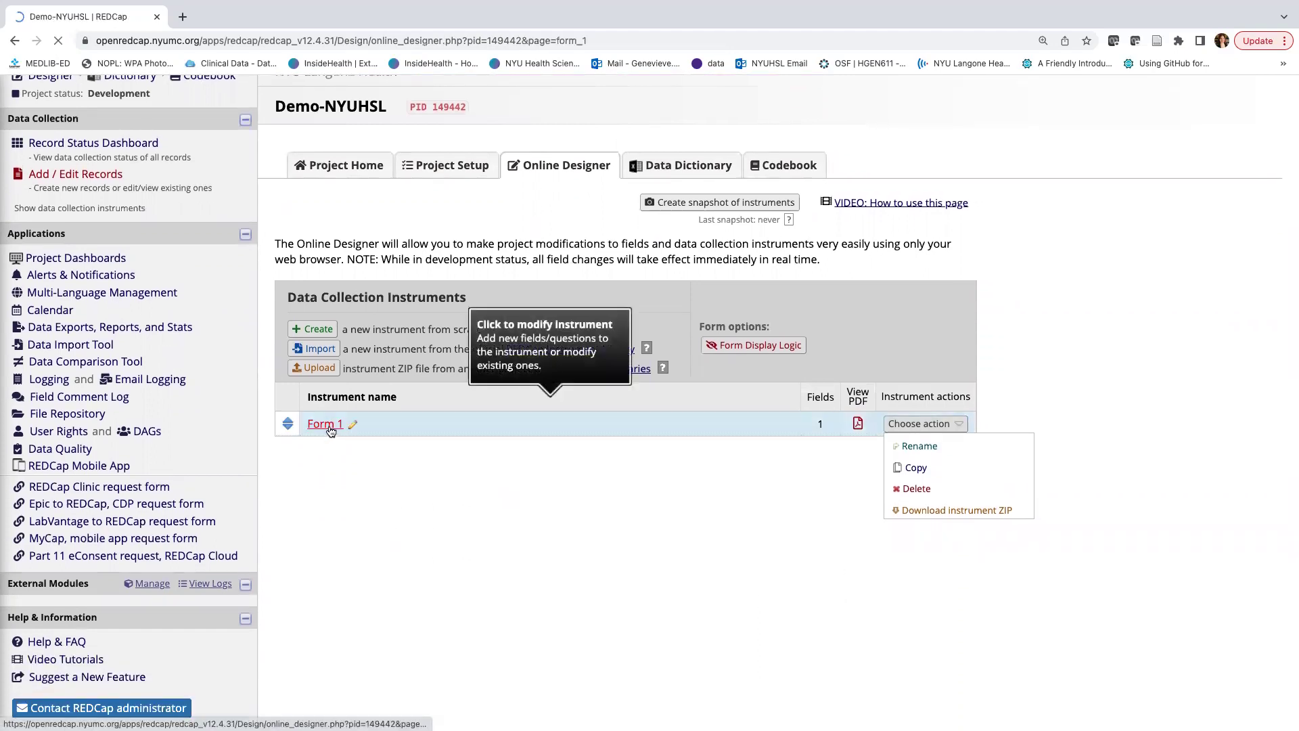
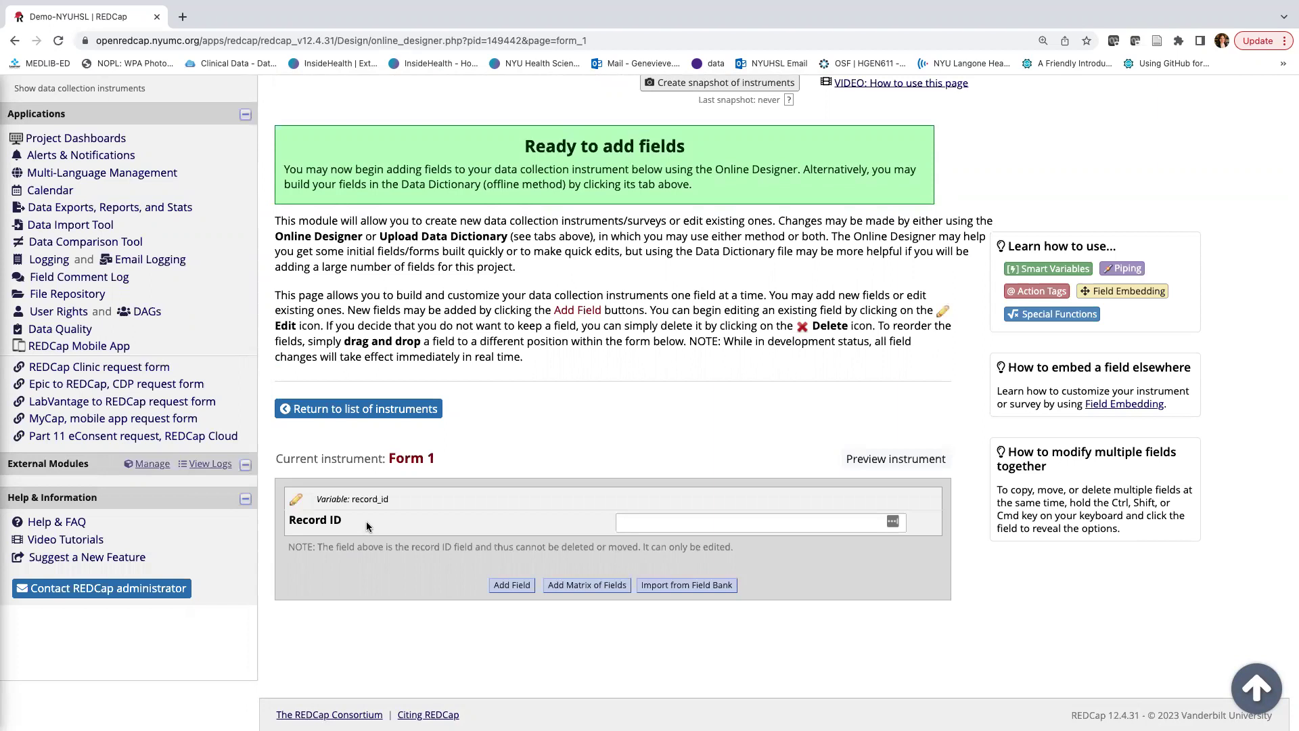
scroll(399, 582, "up", 1)
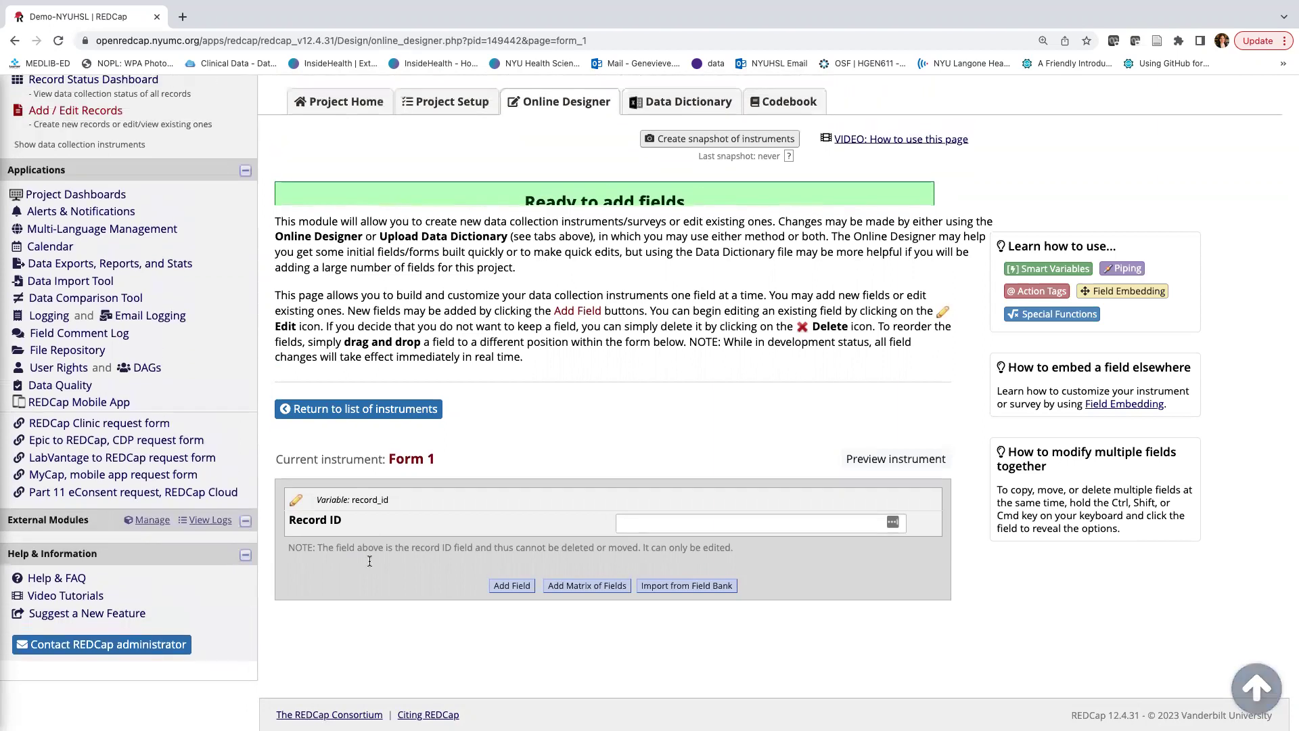
scroll(434, 650, "up", 1)
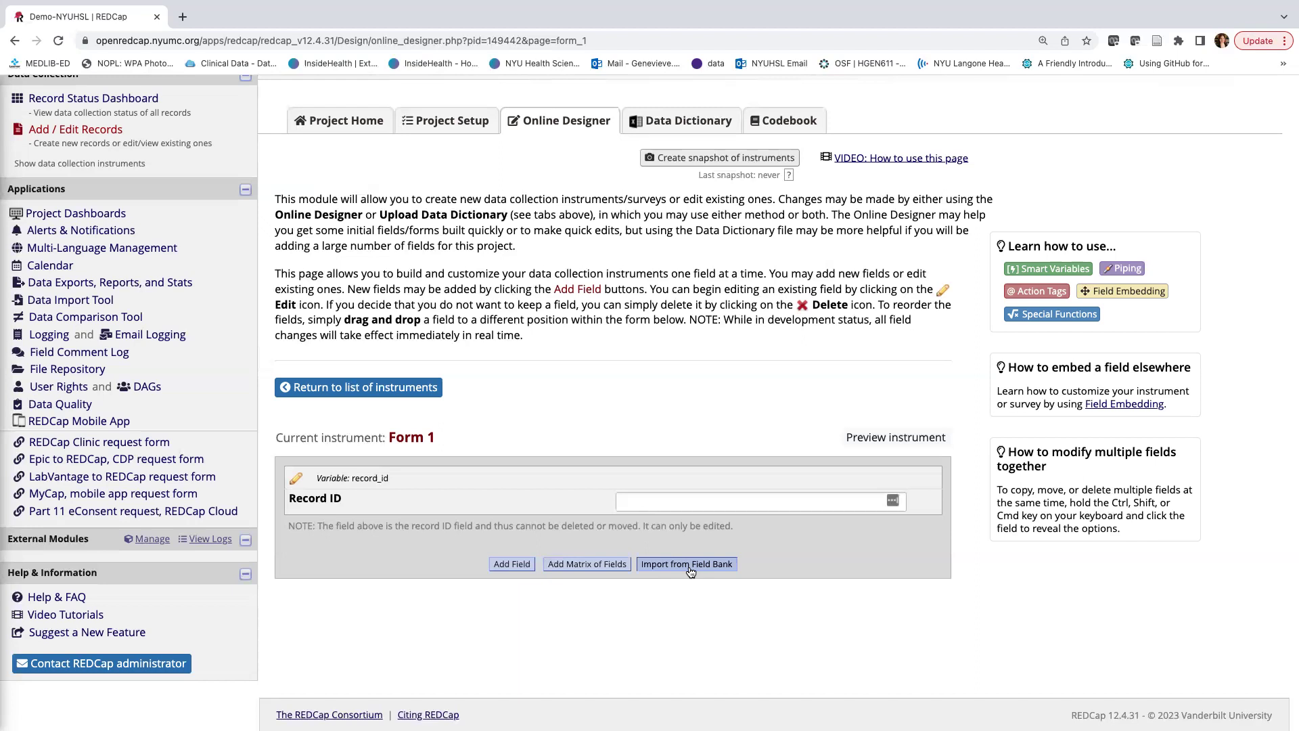
left_click(509, 564)
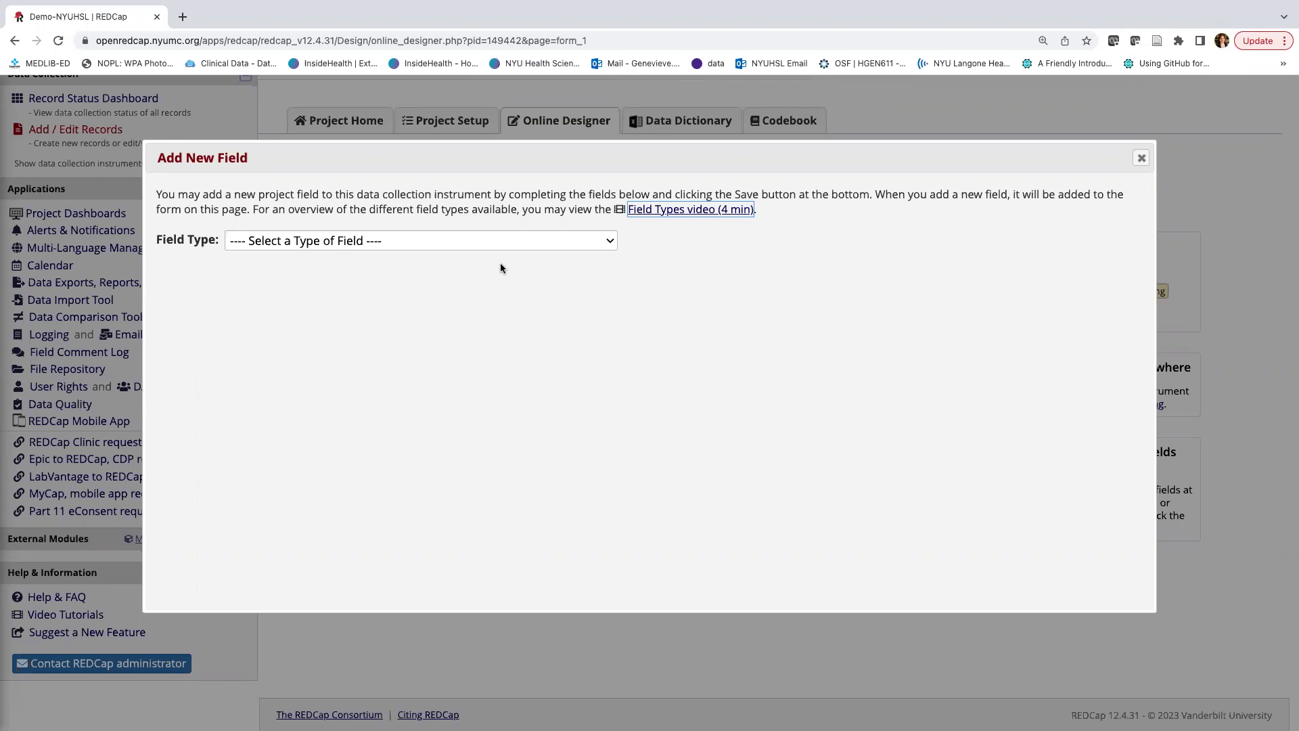
Choose Text Box as the field type for a new field below Record ID on Form 1
left_click(472, 242)
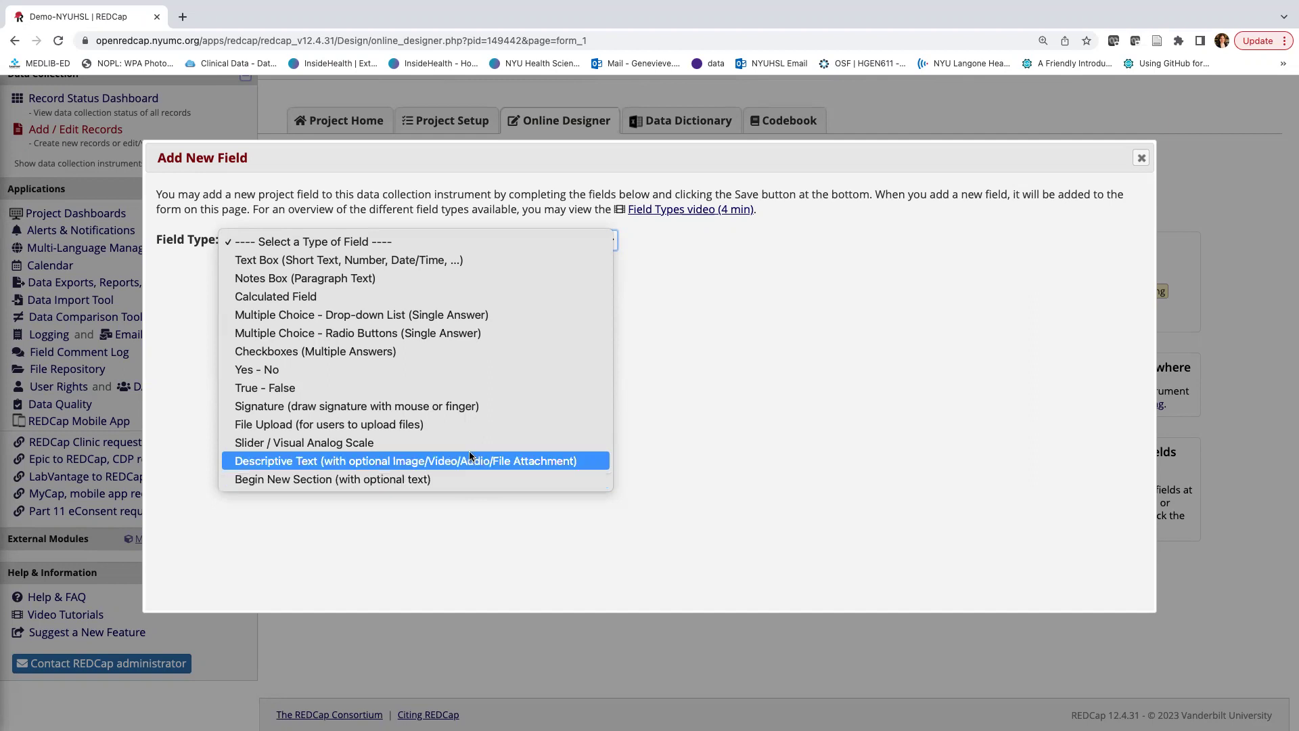
left_click(428, 261)
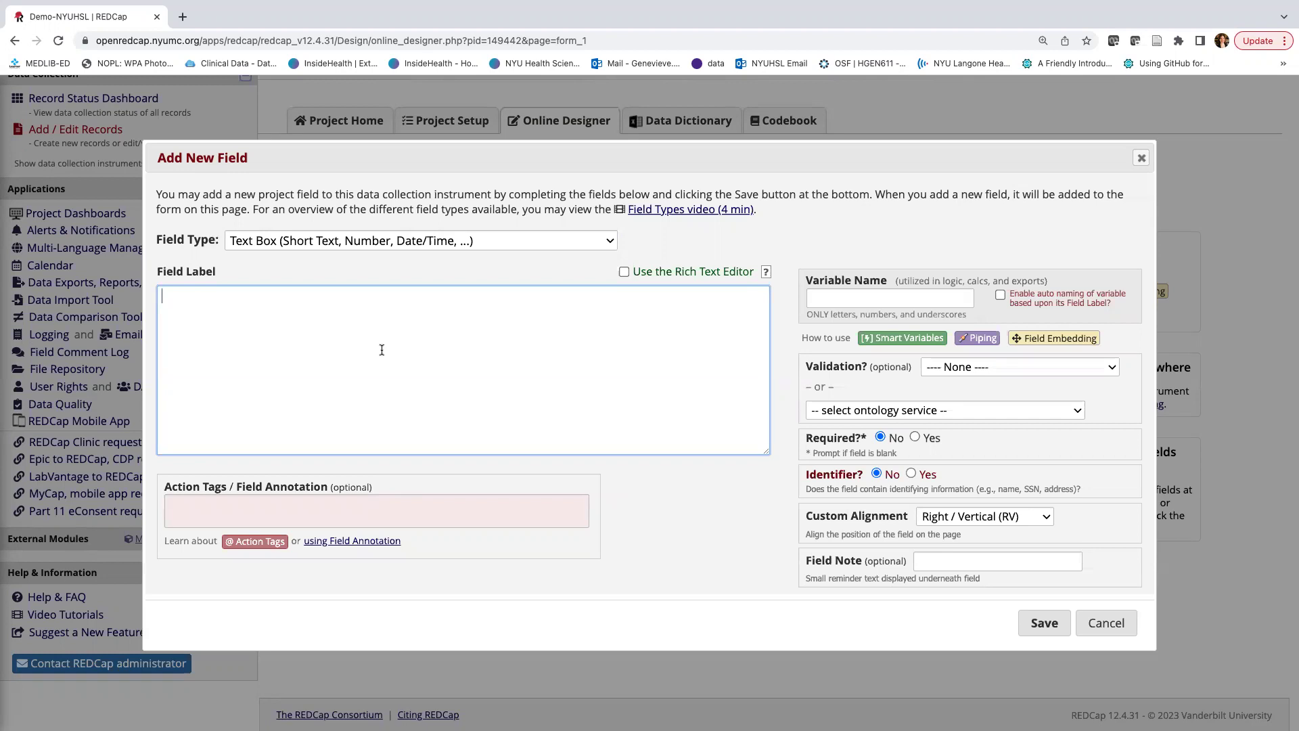
Label the text box 'What is your first name?' and give it the variable name first_name
type("What is your first name?")
left_click(835, 298)
scroll(835, 301, "up", 1)
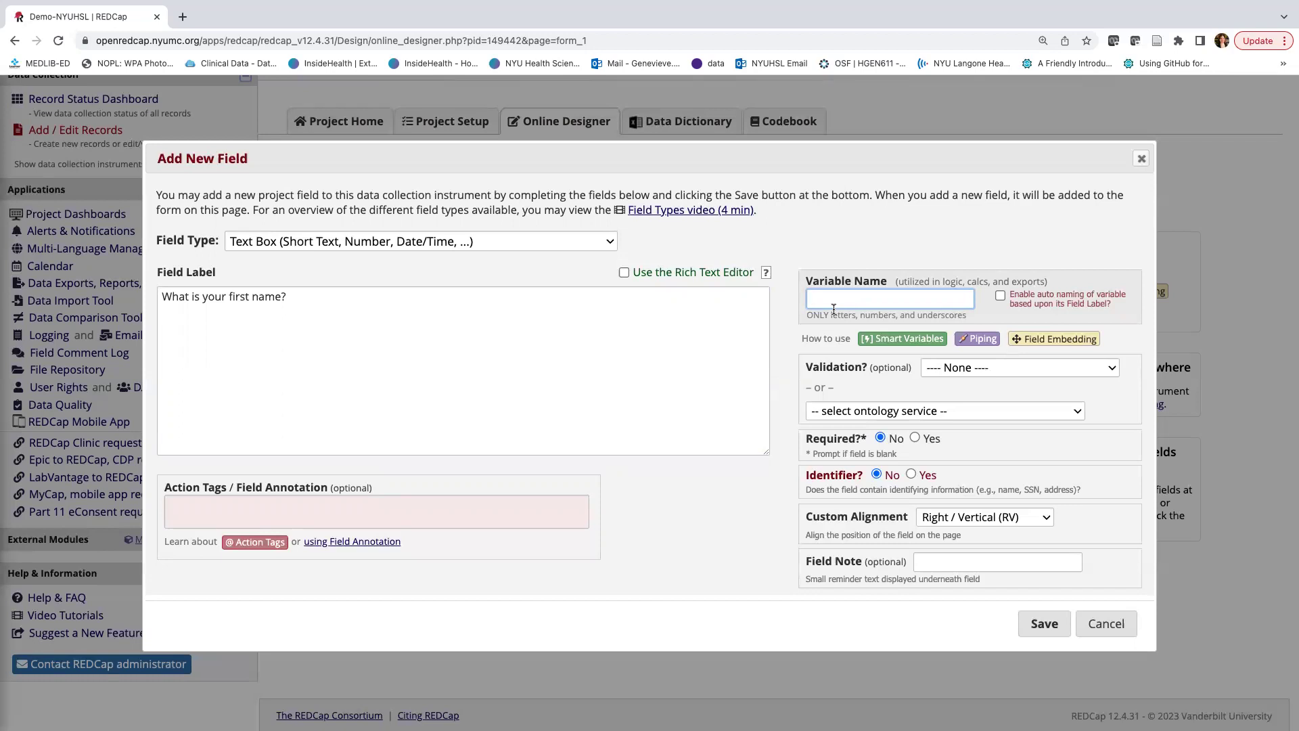
type("first_name")
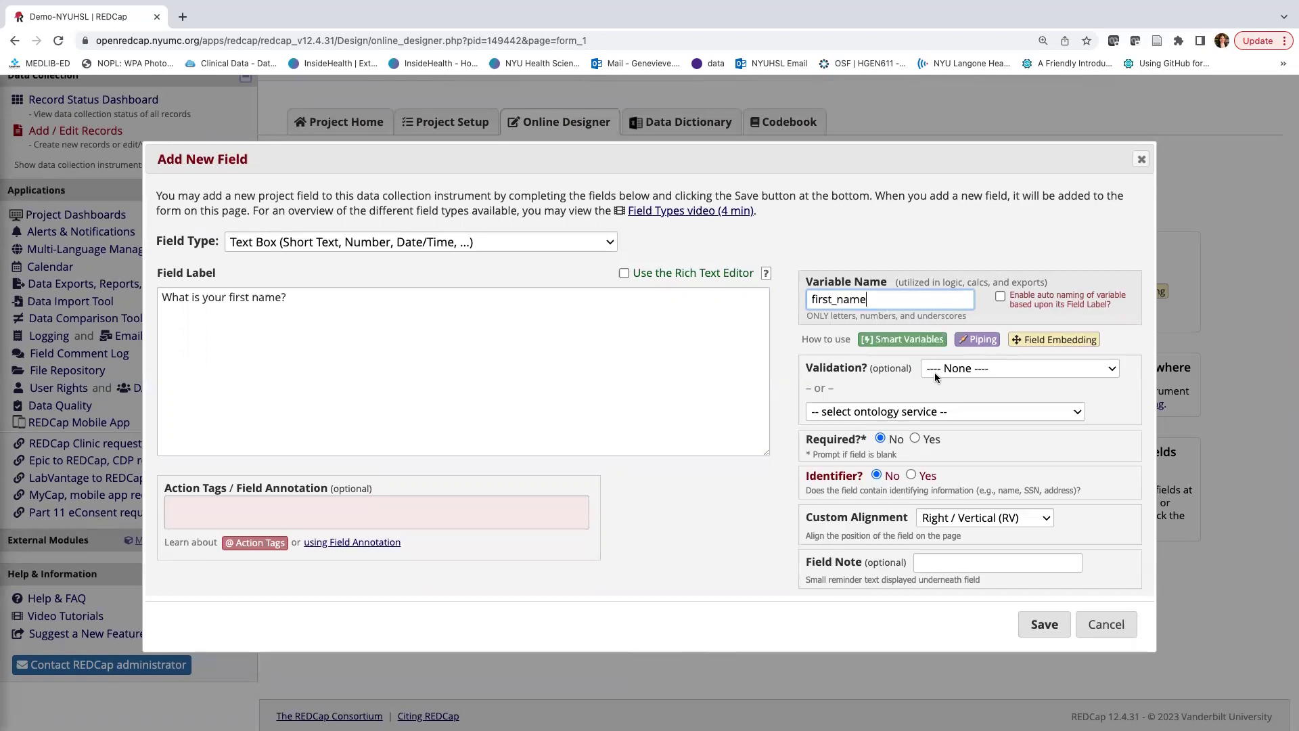
left_click(961, 370)
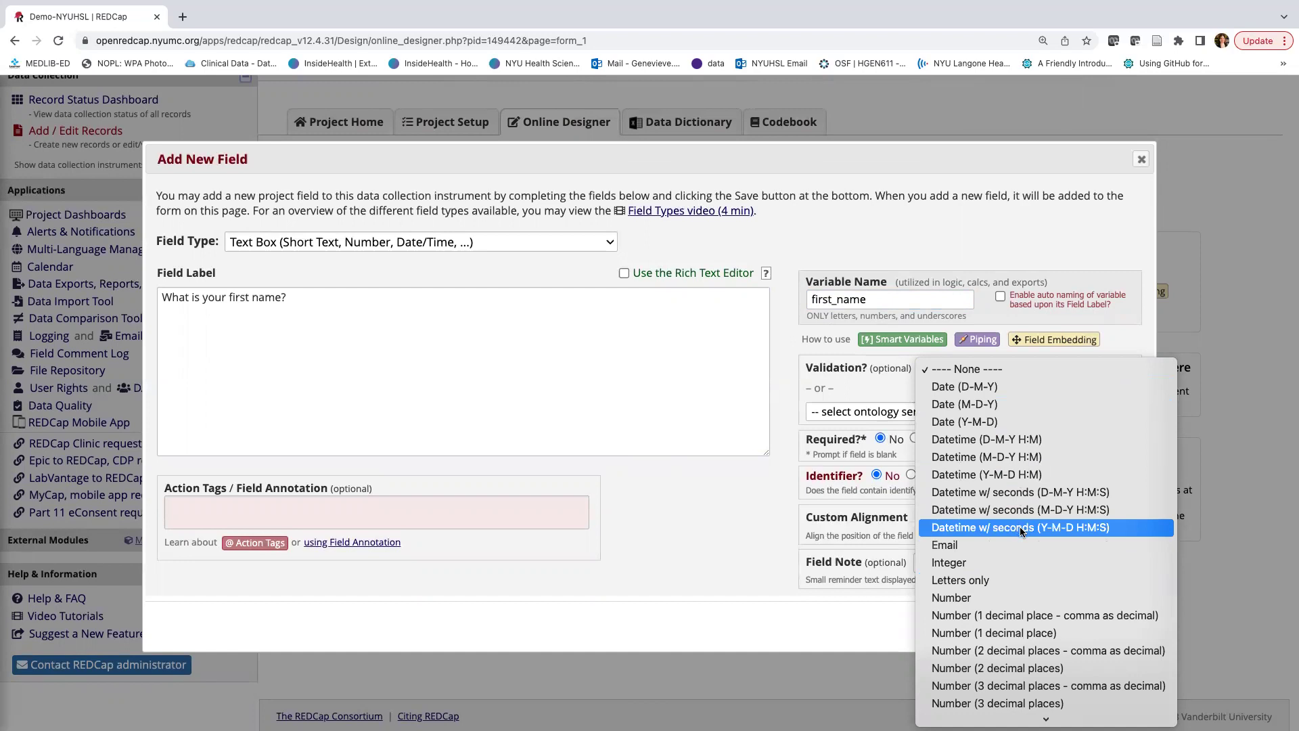
scroll(1016, 542, "down", 1)
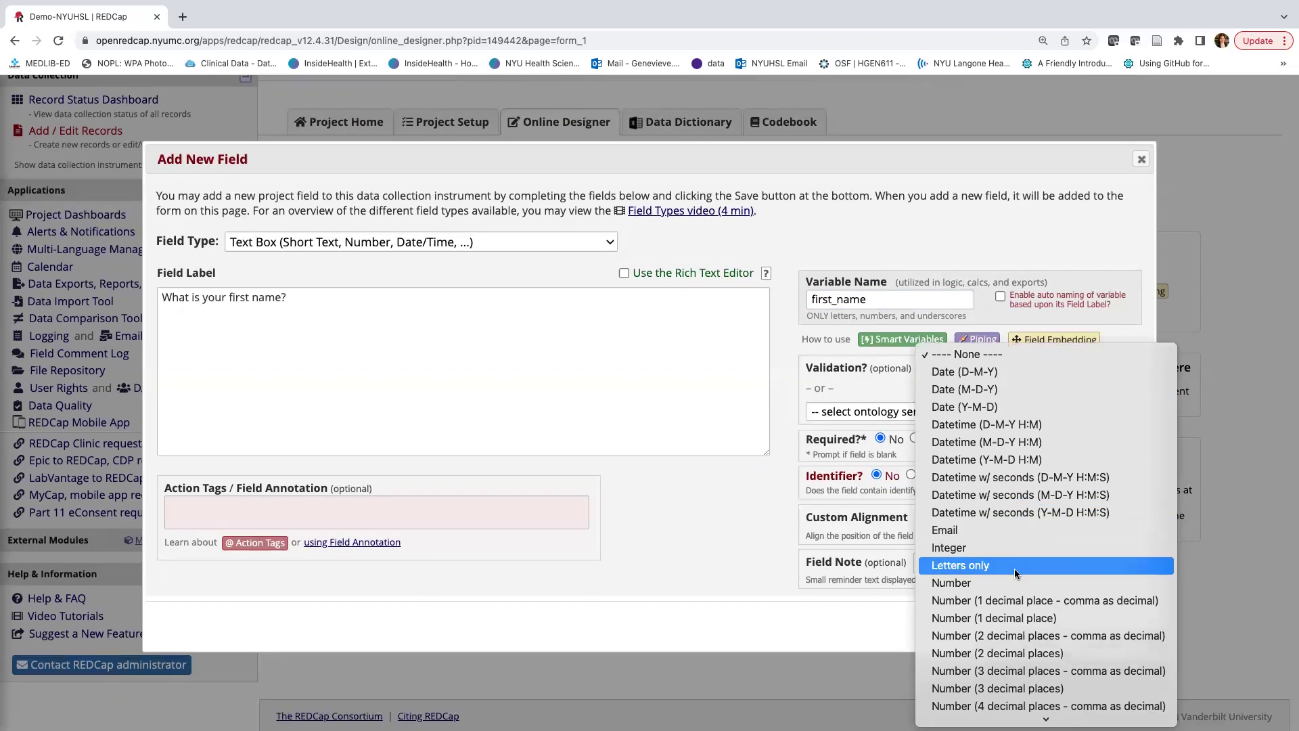
scroll(1012, 601, "down", 4)
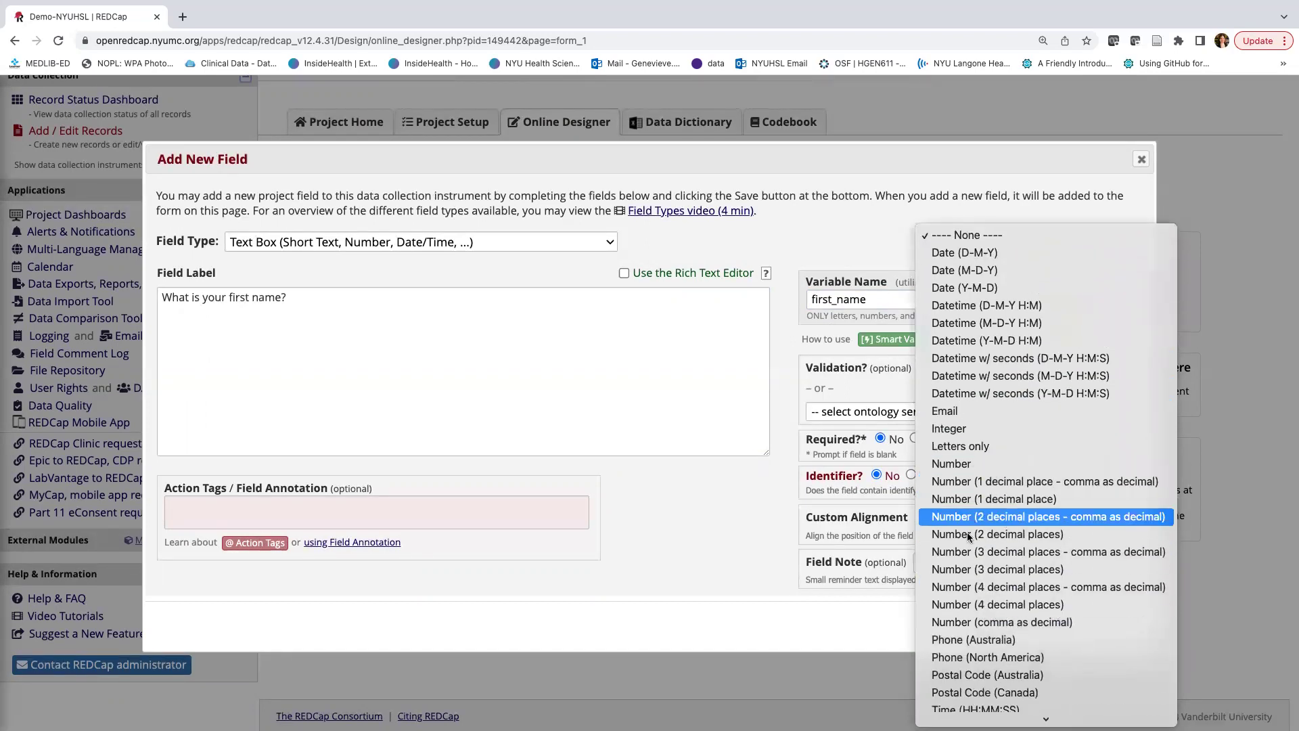
scroll(983, 584, "down", 3)
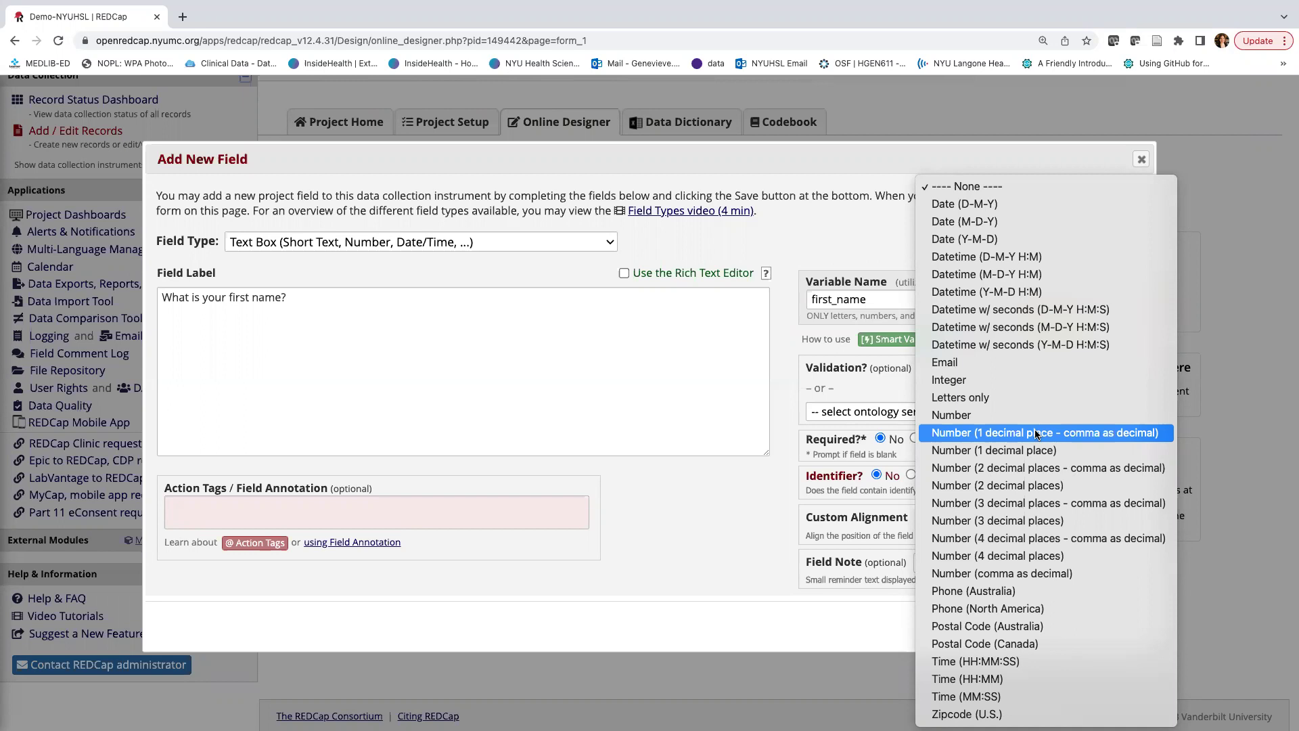
left_click(889, 391)
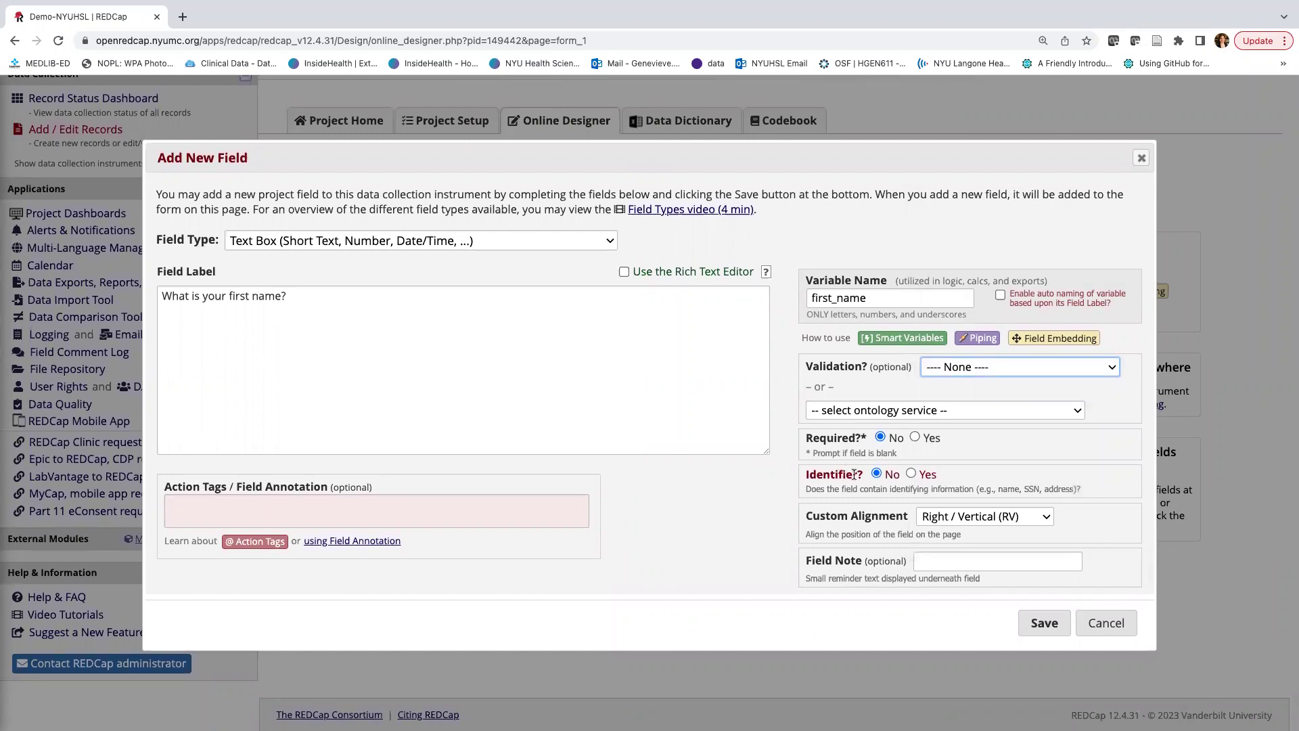
left_click_drag(858, 474, 792, 479)
Set Identifier? to Yes for first_name and save the field
left_click(814, 476)
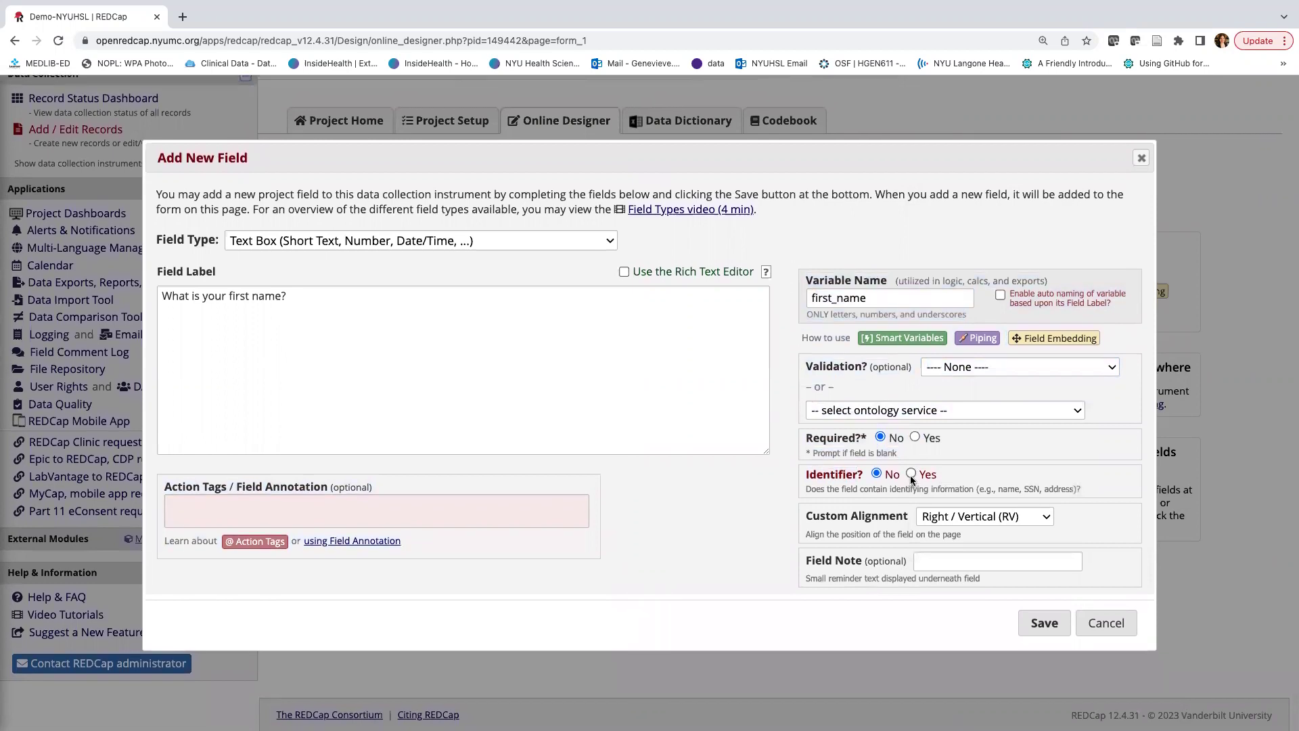
left_click(910, 475)
left_click(1040, 623)
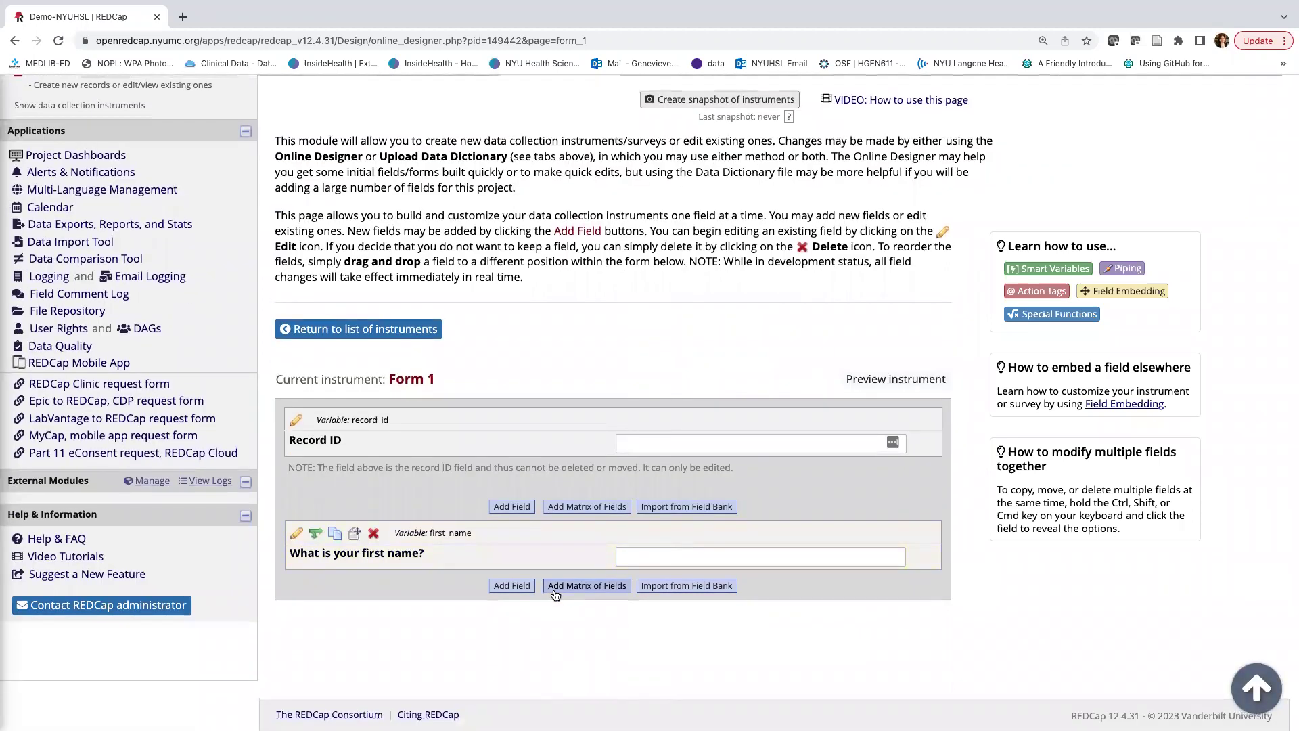
left_click(517, 589)
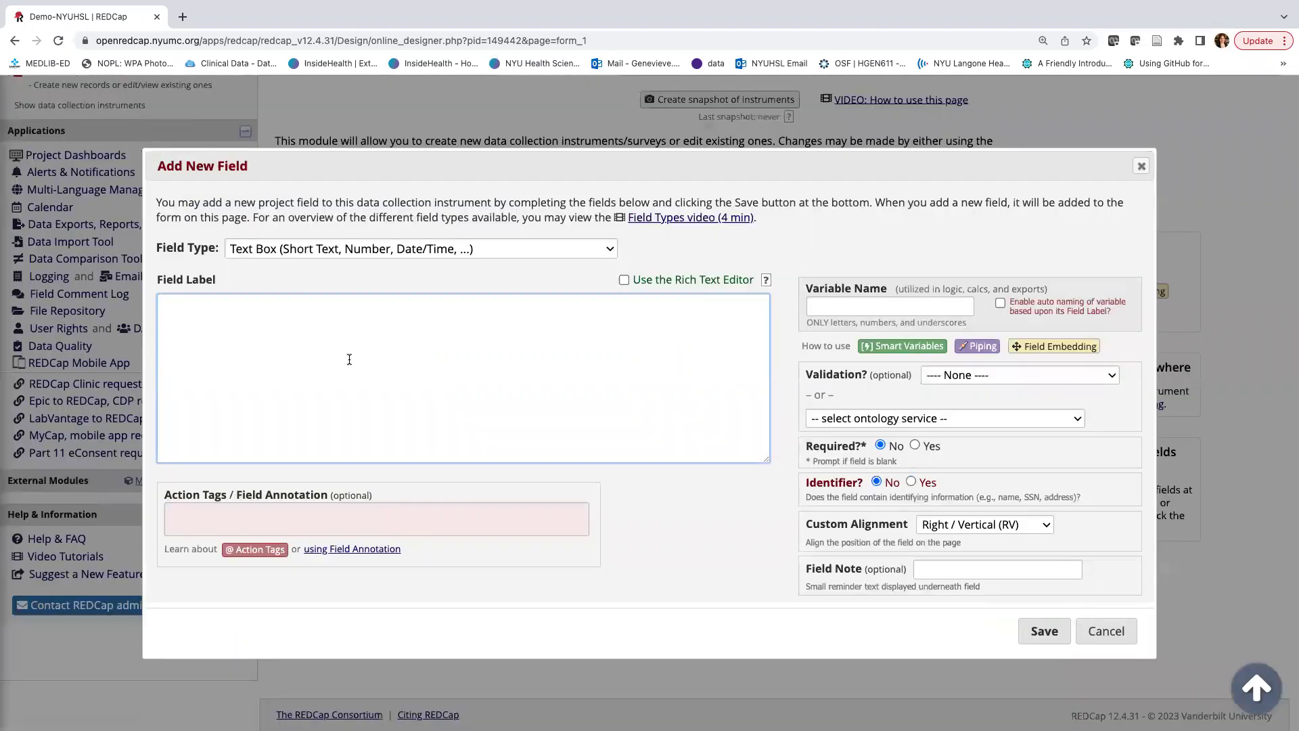
Save a last_name text box labelled 'What is your last name?' and flagged as an identifier
type("What is your last name?")
left_click(821, 307)
type("last")
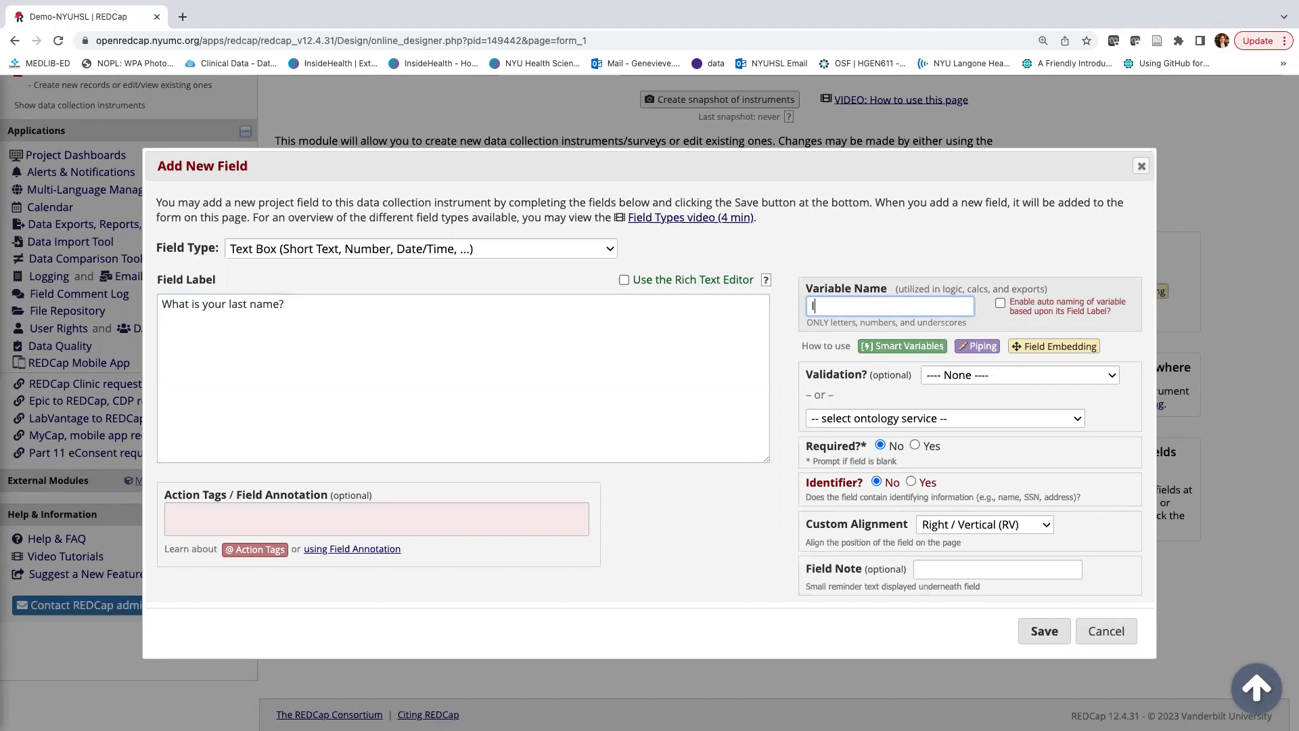
type("_name")
scroll(891, 311, "up", 1)
scroll(908, 385, "down", 1)
left_click(913, 482)
left_click(1063, 628)
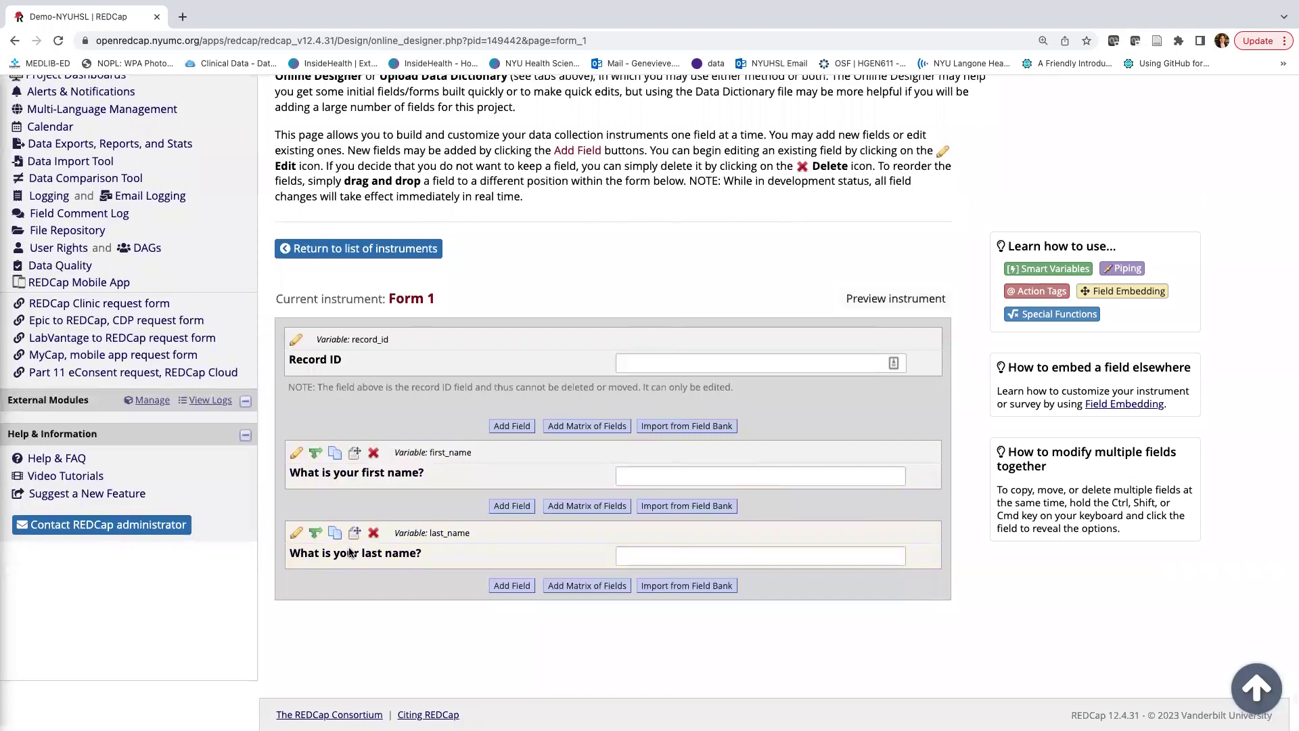
left_click(512, 587)
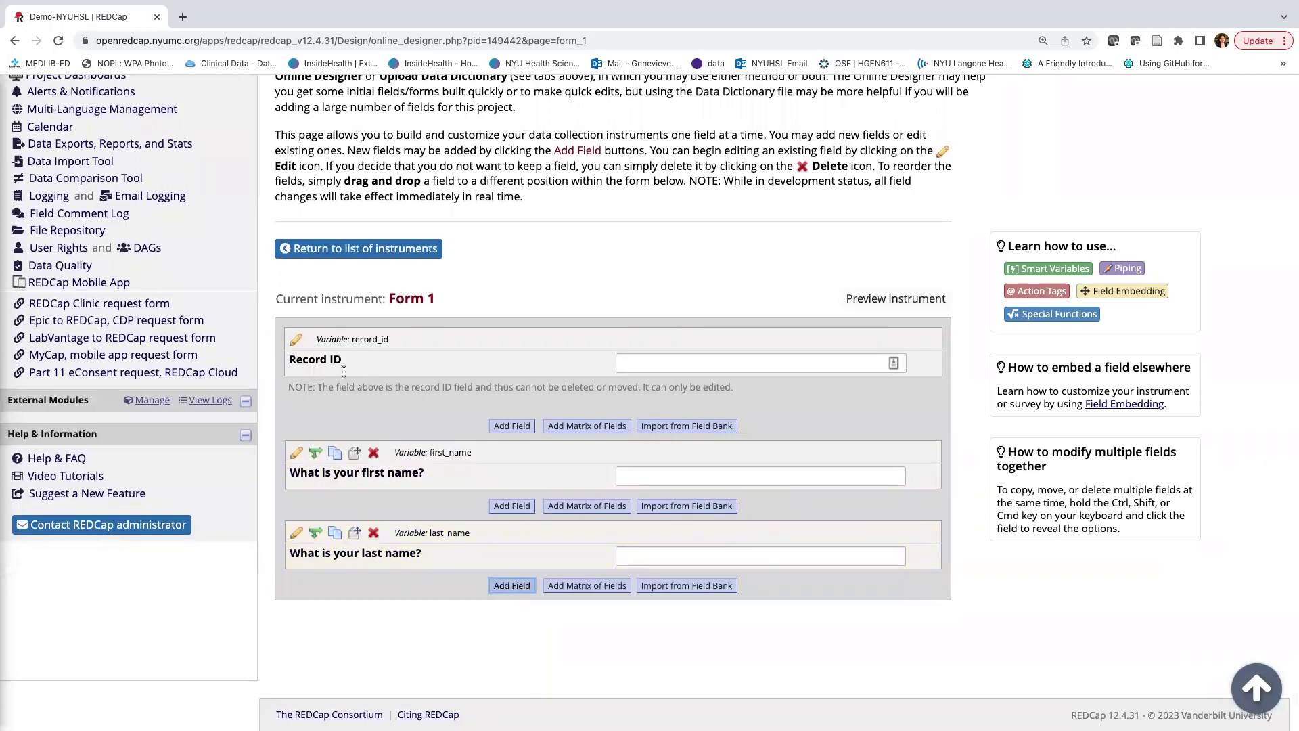
Make the field Multiple Choice - Radio Buttons labelled 'What is your favorite color?' with variable fav_color
left_click(274, 251)
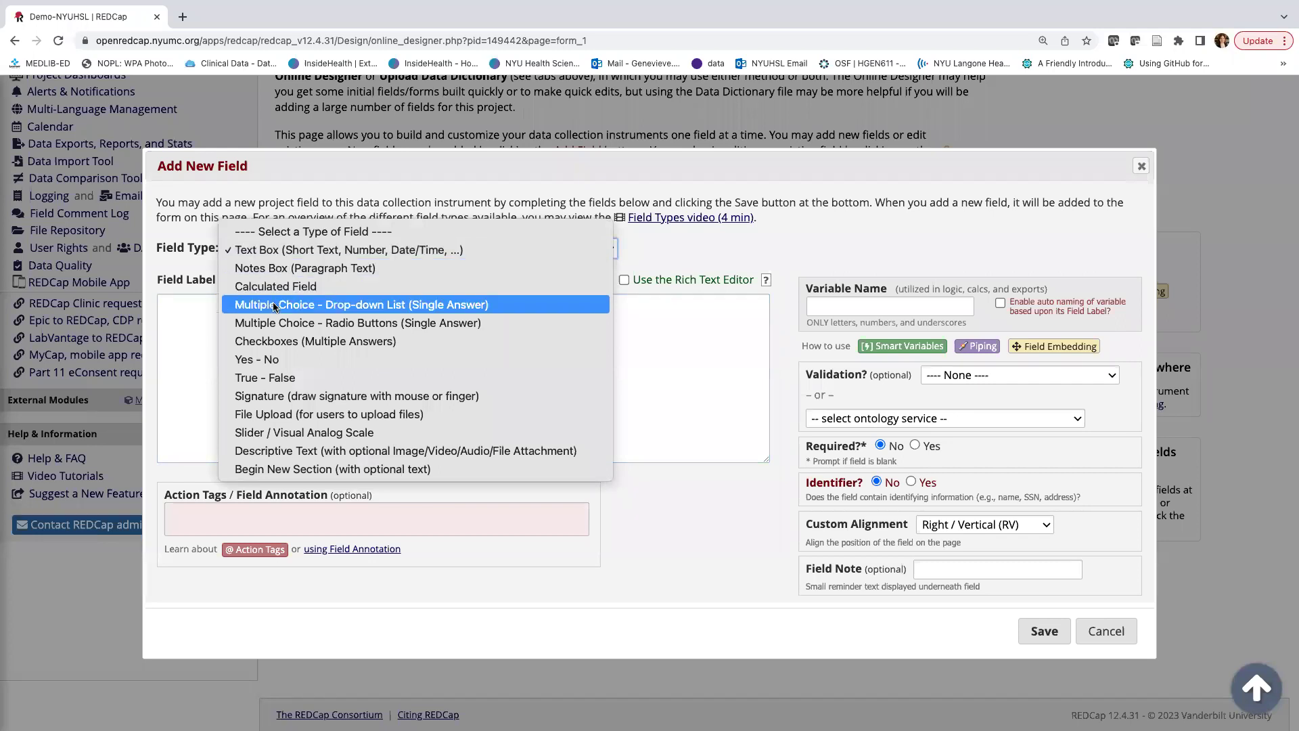
left_click(345, 325)
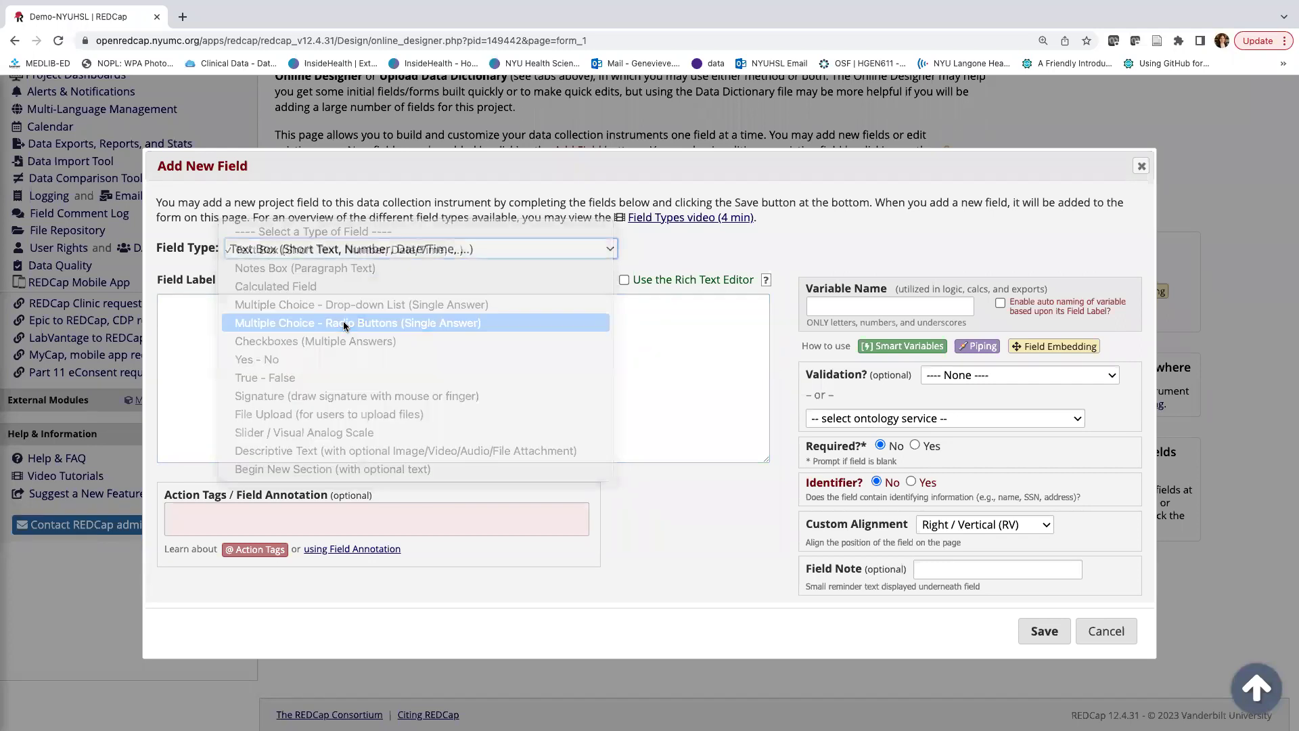
type("What is your favorite color?")
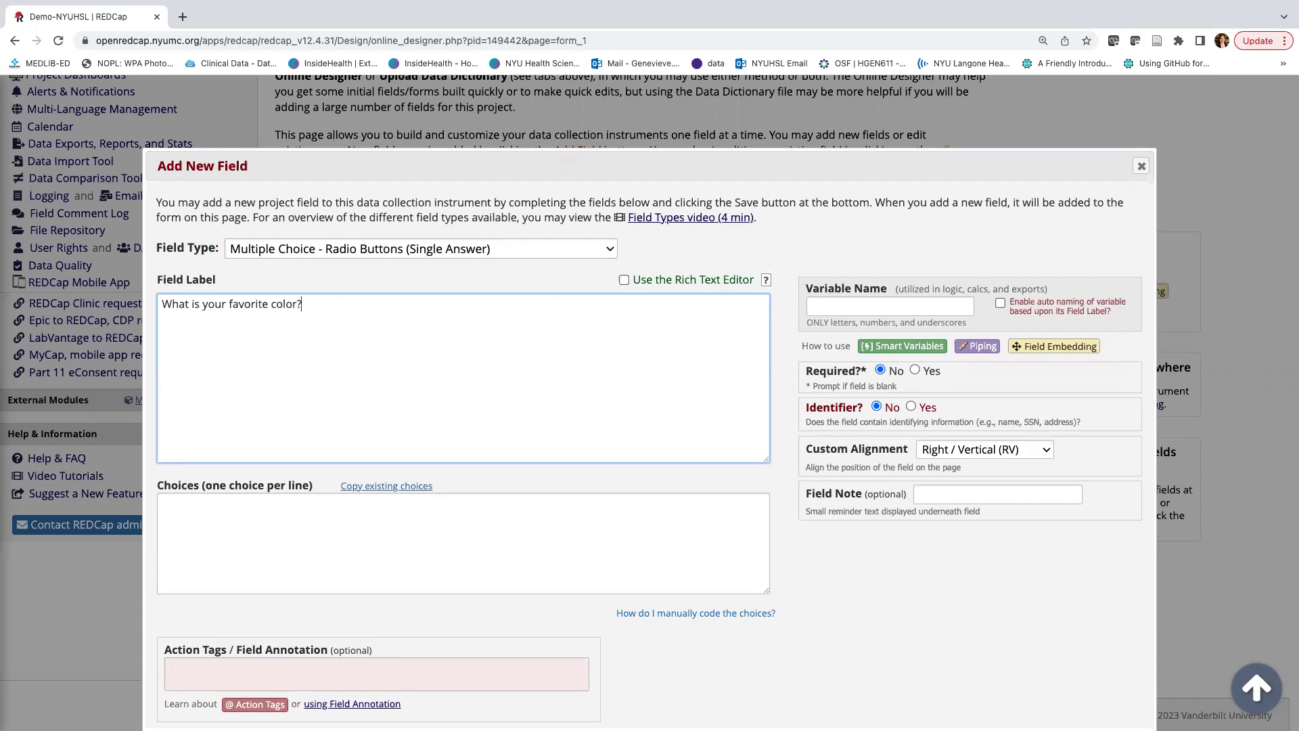
left_click(856, 306)
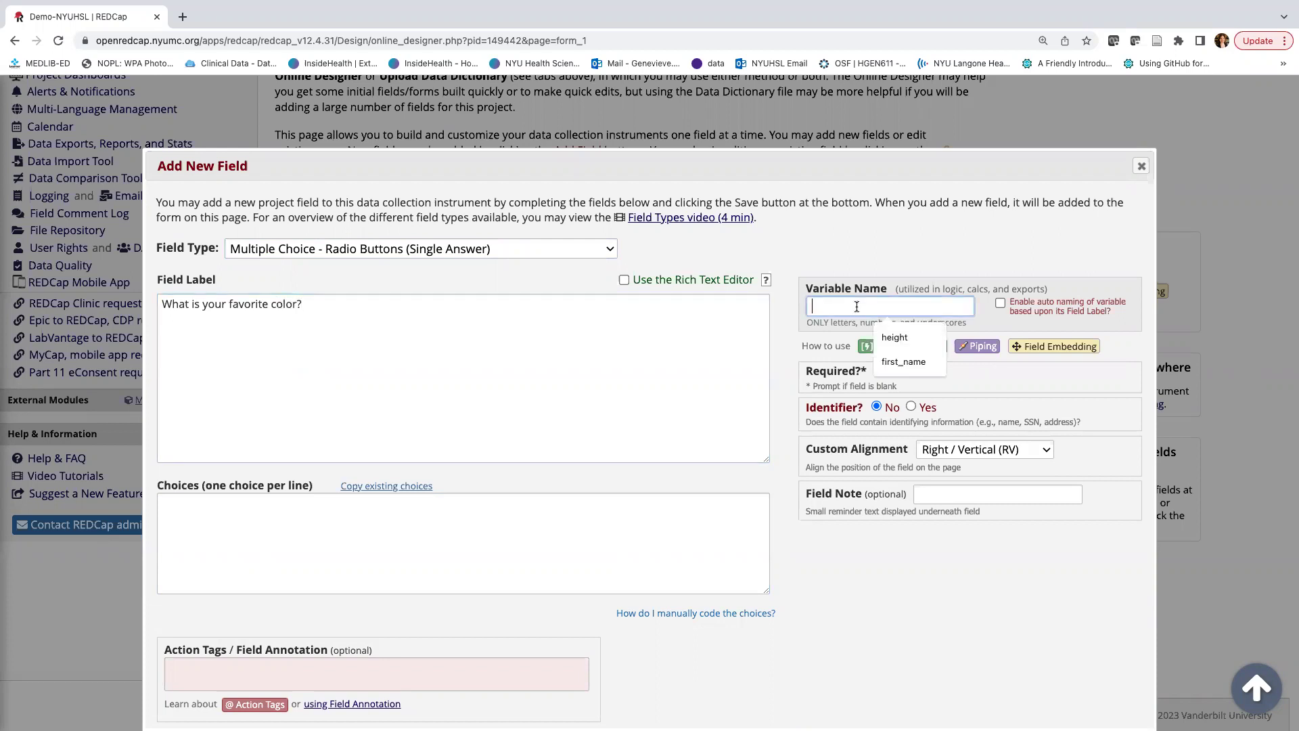
type("fav_color")
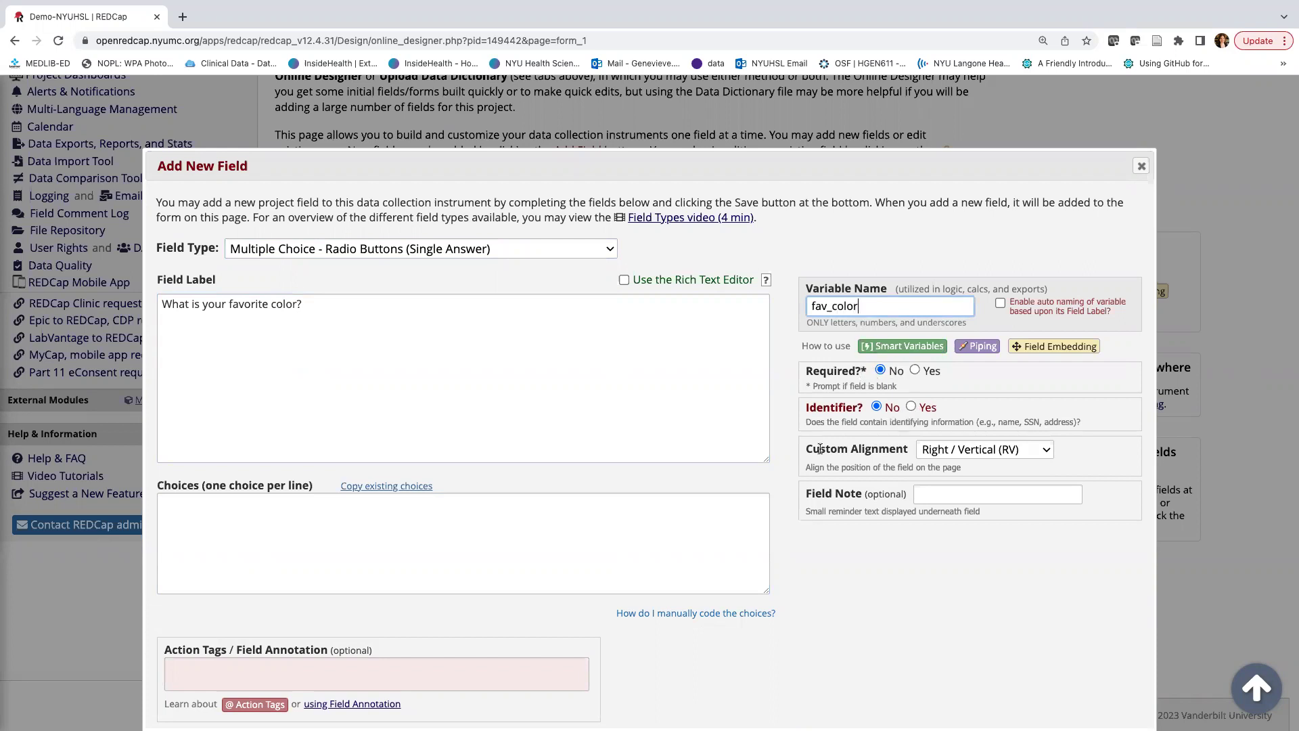
left_click(329, 523)
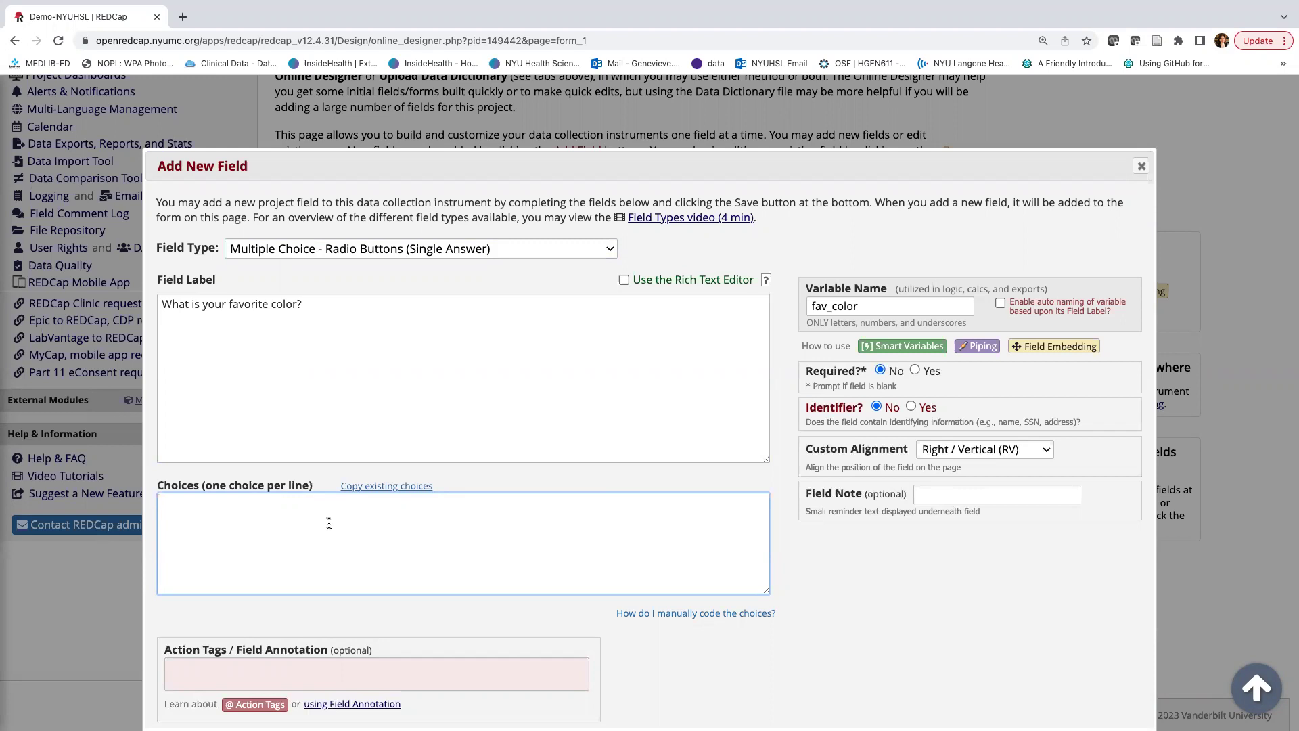
Enter the choices Blue, Green, Purple, Red and Other, one per line
type("Blue")
key("Return")
type("Green")
key("Return")
type("Purple")
key("Return")
type("Red")
type("Ot")
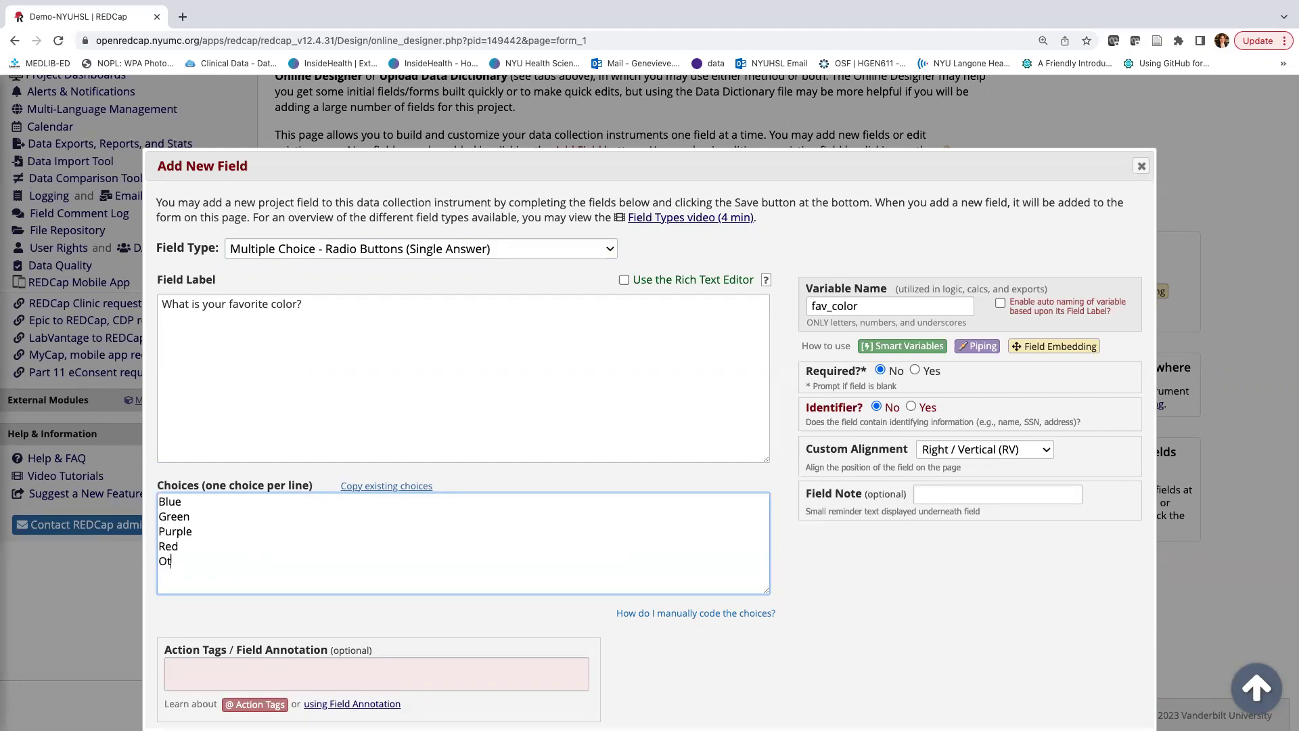
type("j")
type("her")
scroll(737, 535, "down", 2)
Save fav_color, dismissing the automatic raw values notice and saving again
left_click(1043, 698)
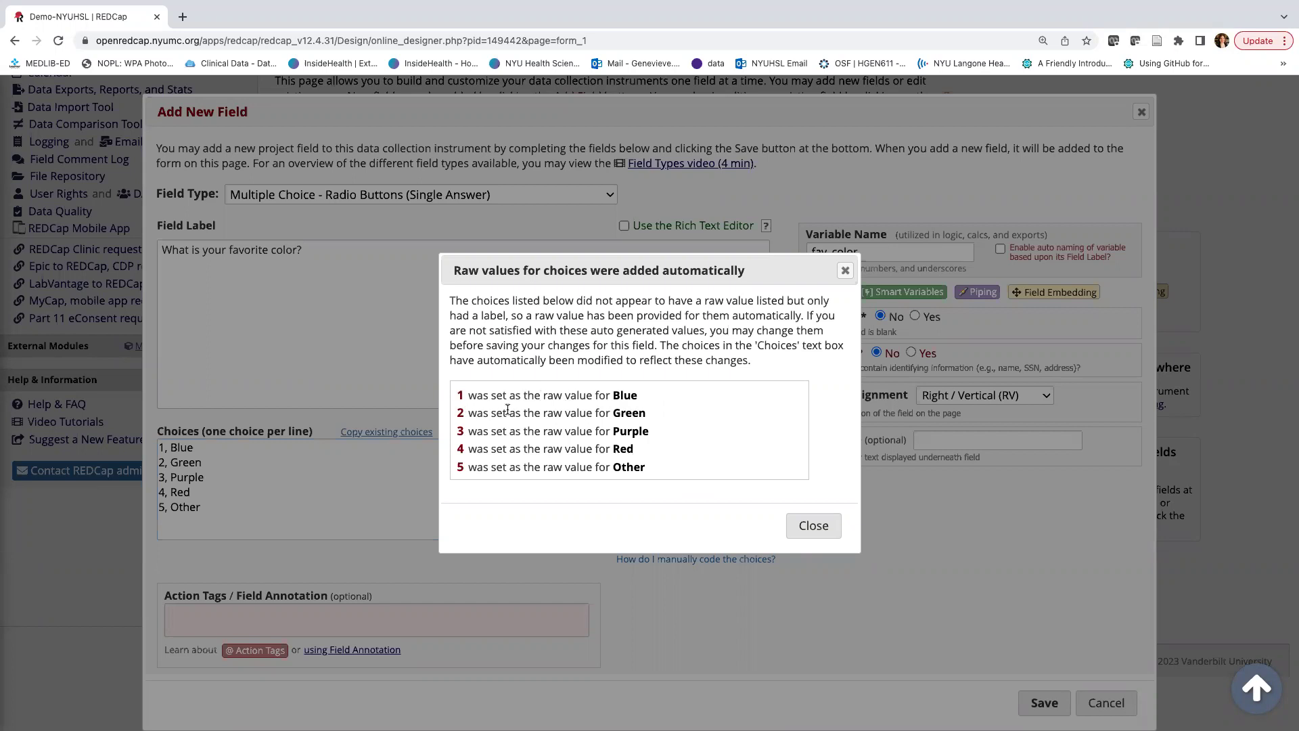
left_click(818, 525)
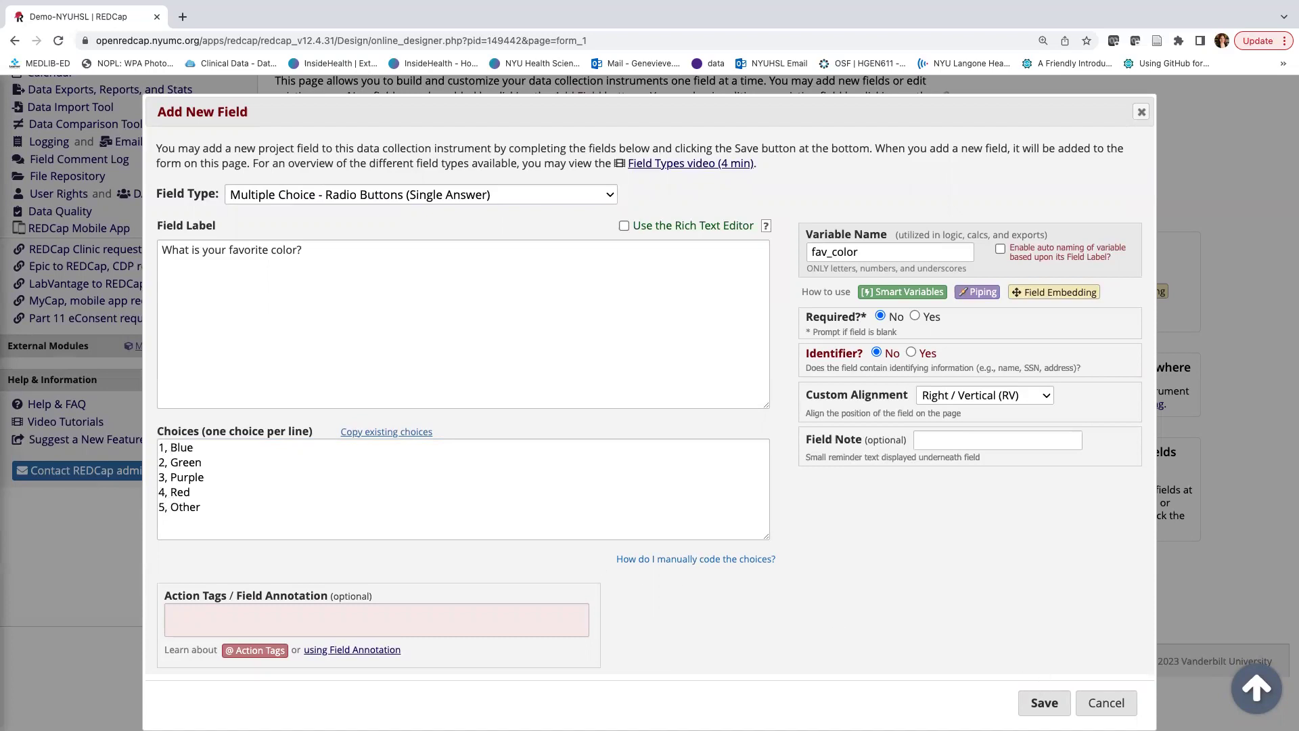
left_click(1029, 703)
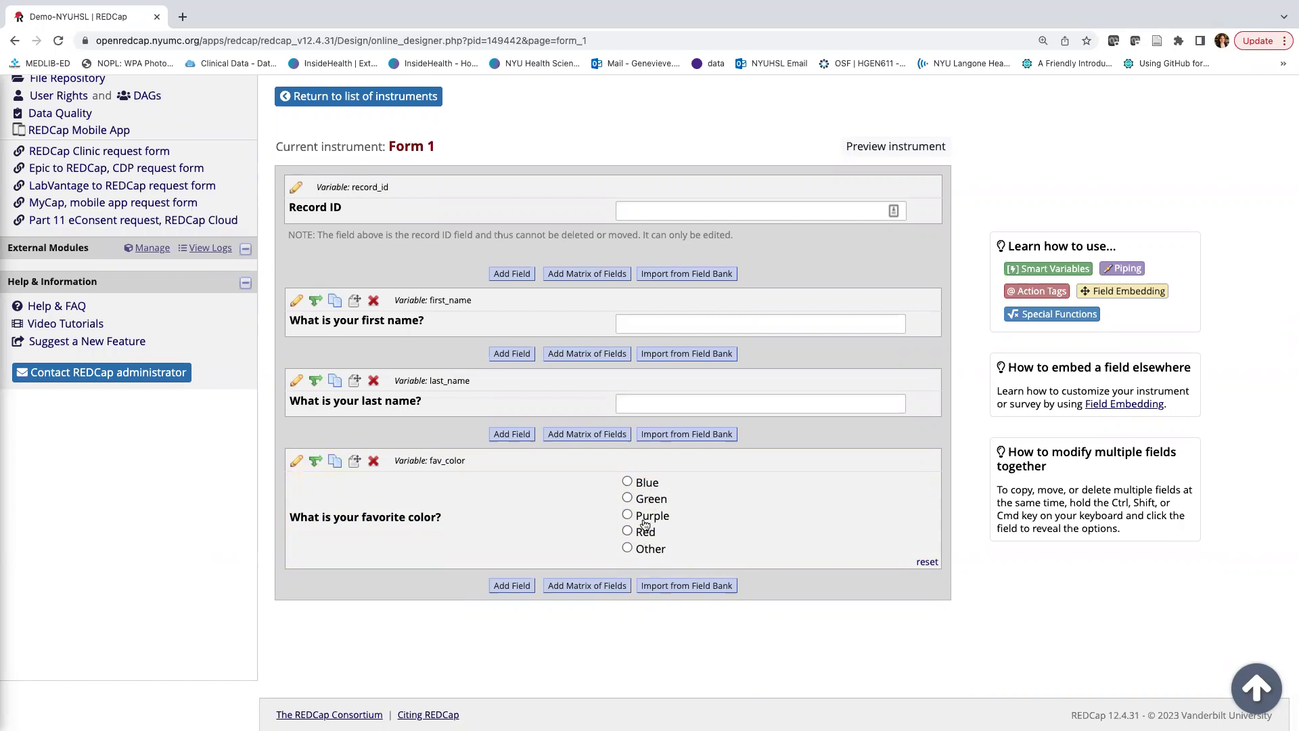
left_click(505, 586)
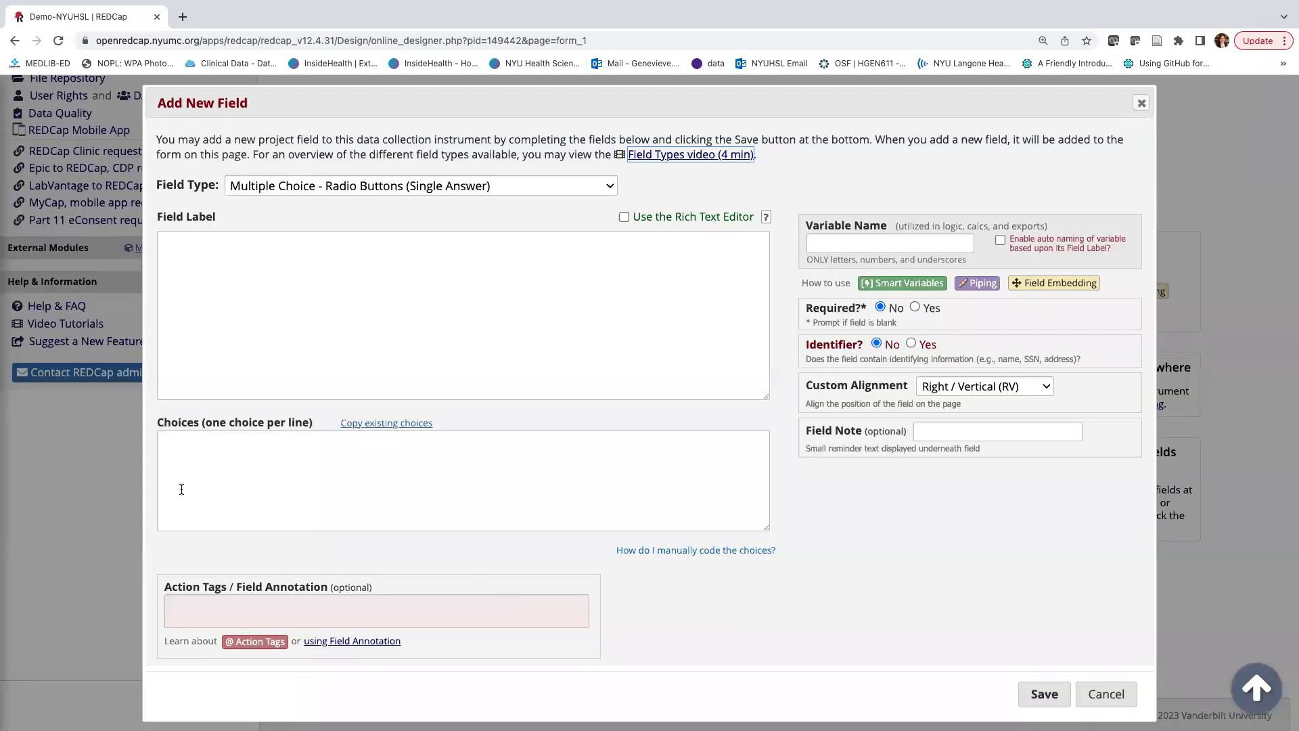
Save a Text Box field 'If other, please specify:' with variable fav_color_other
left_click(325, 187)
left_click(258, 115)
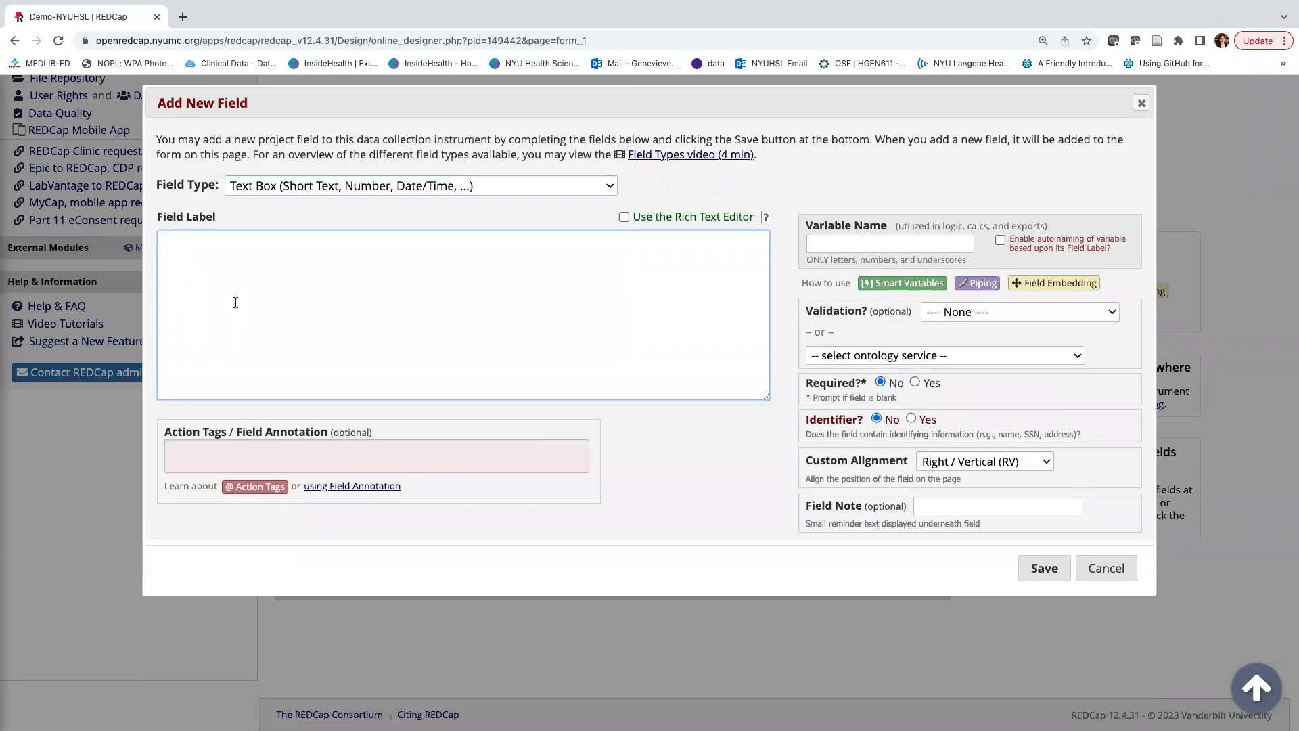
type("If other, please specify:")
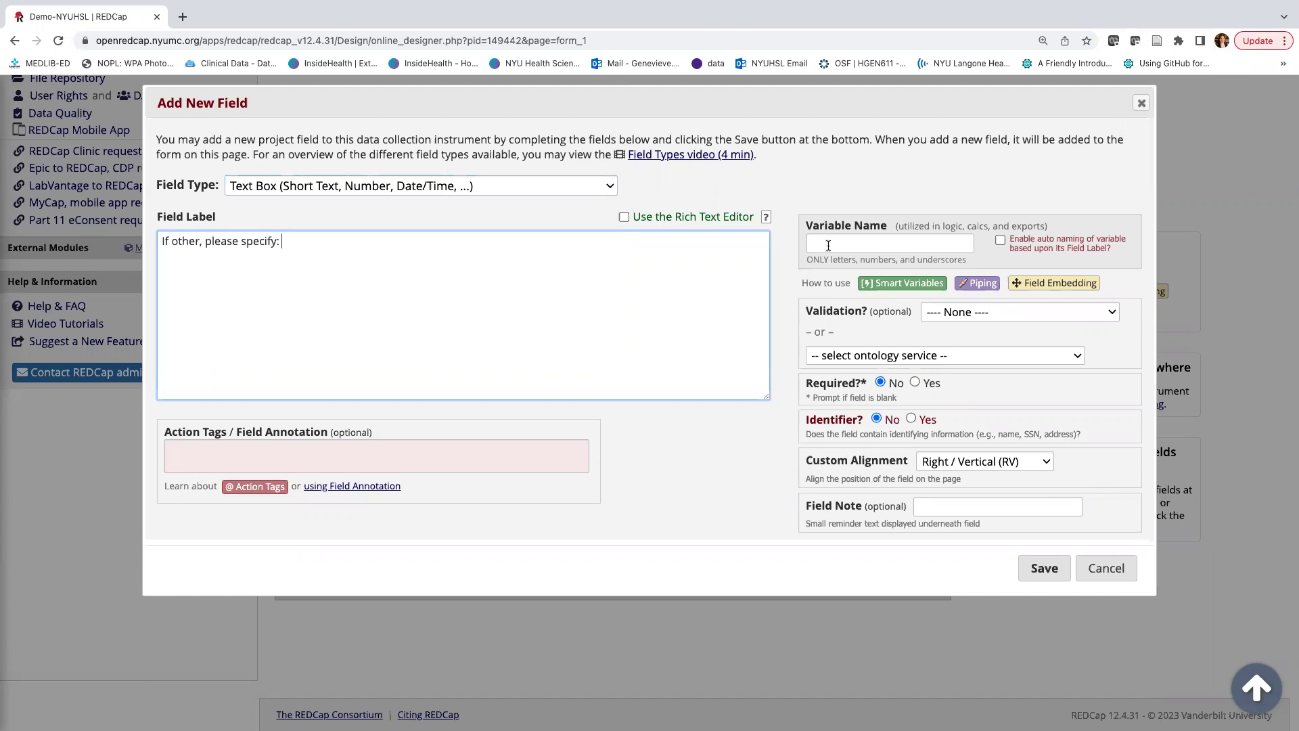
left_click(828, 246)
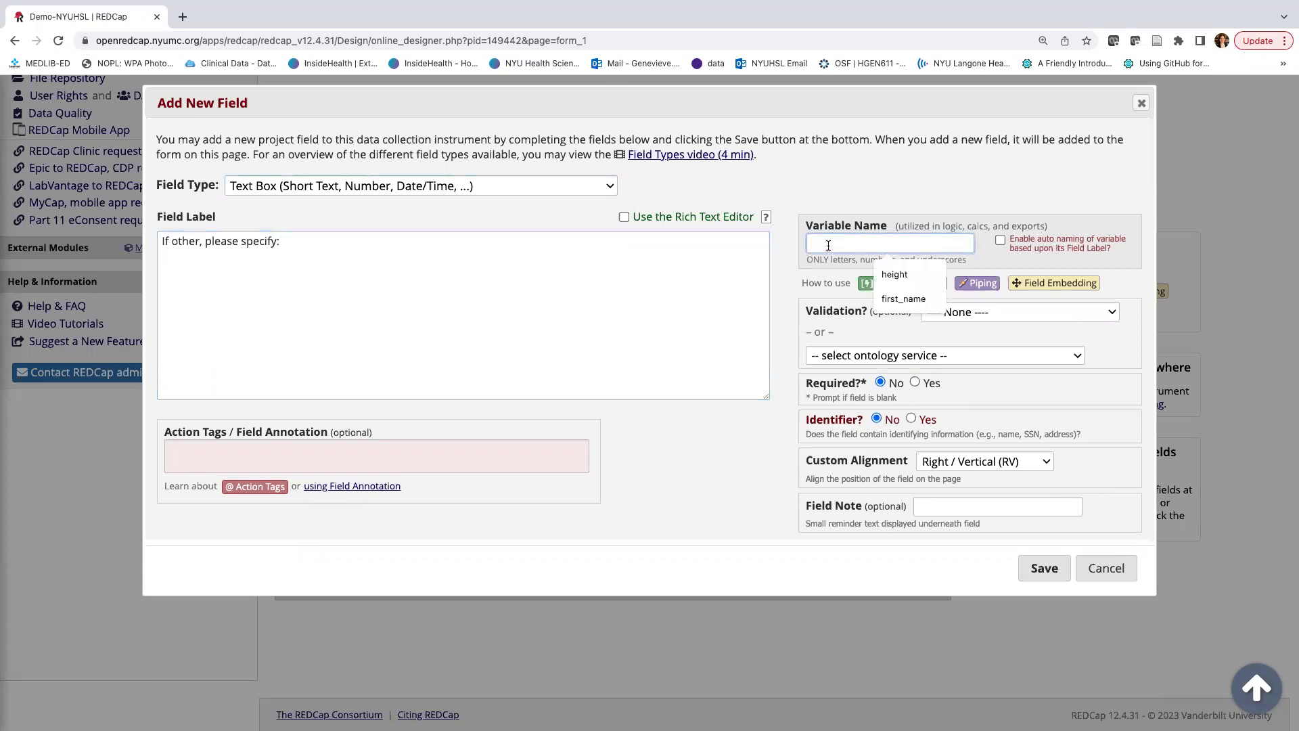
type("fav_color_other")
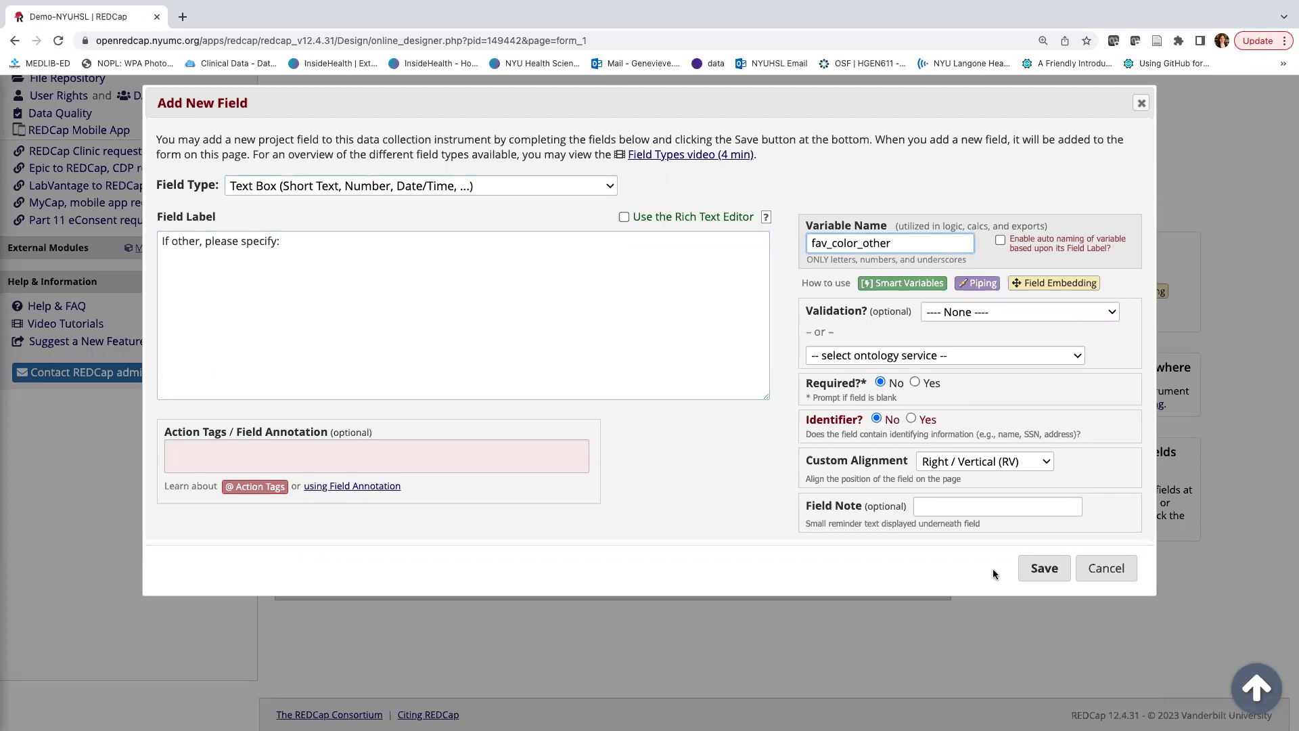
left_click(1033, 570)
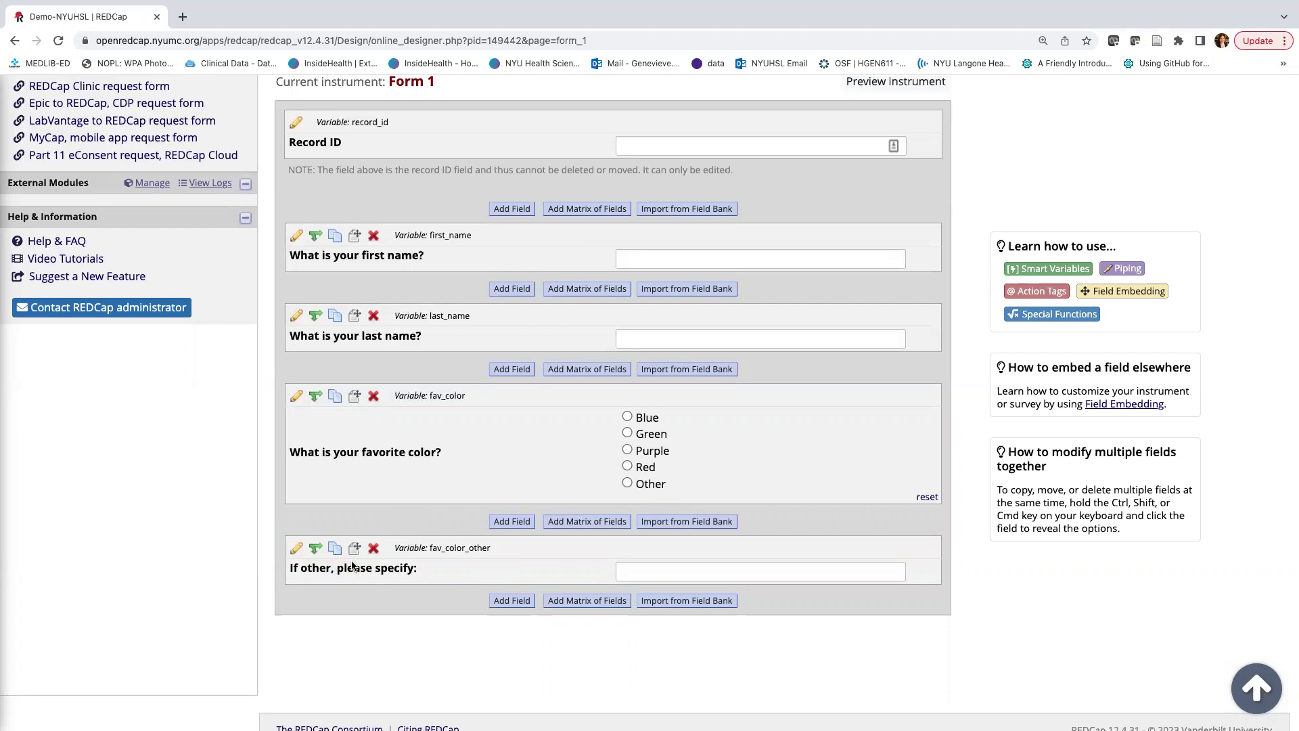
left_click(315, 550)
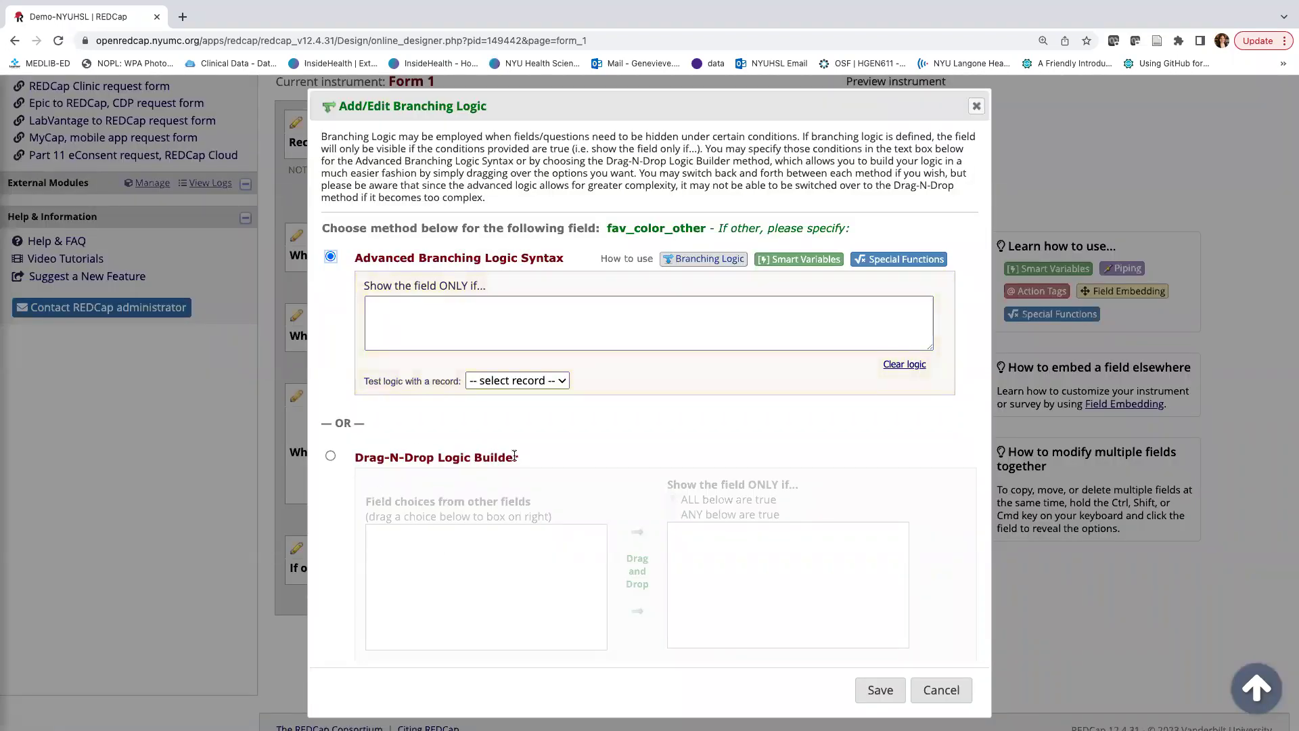
Save Drag-N-Drop branching logic fav_color = Other (5) on fav_color_other
left_click(331, 456)
scroll(496, 493, "down", 1)
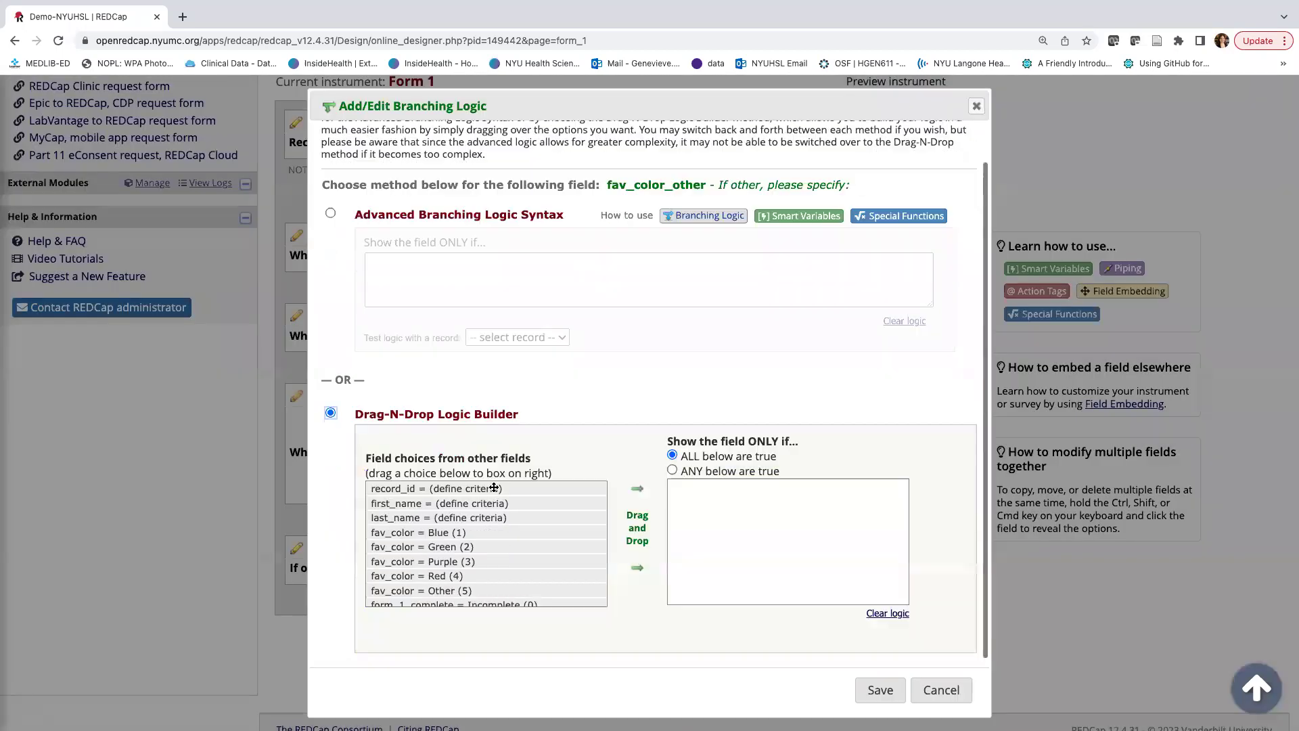
scroll(466, 565, "down", 2)
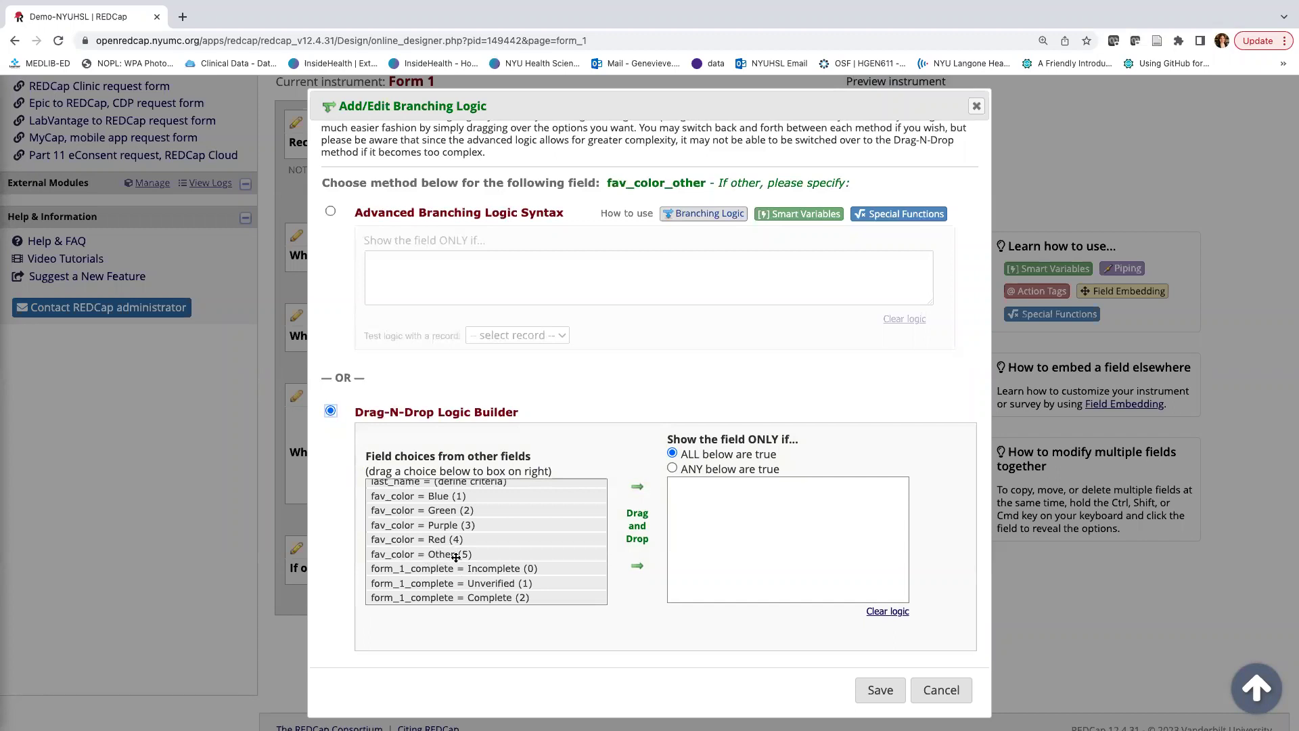
left_click_drag(433, 554, 777, 525)
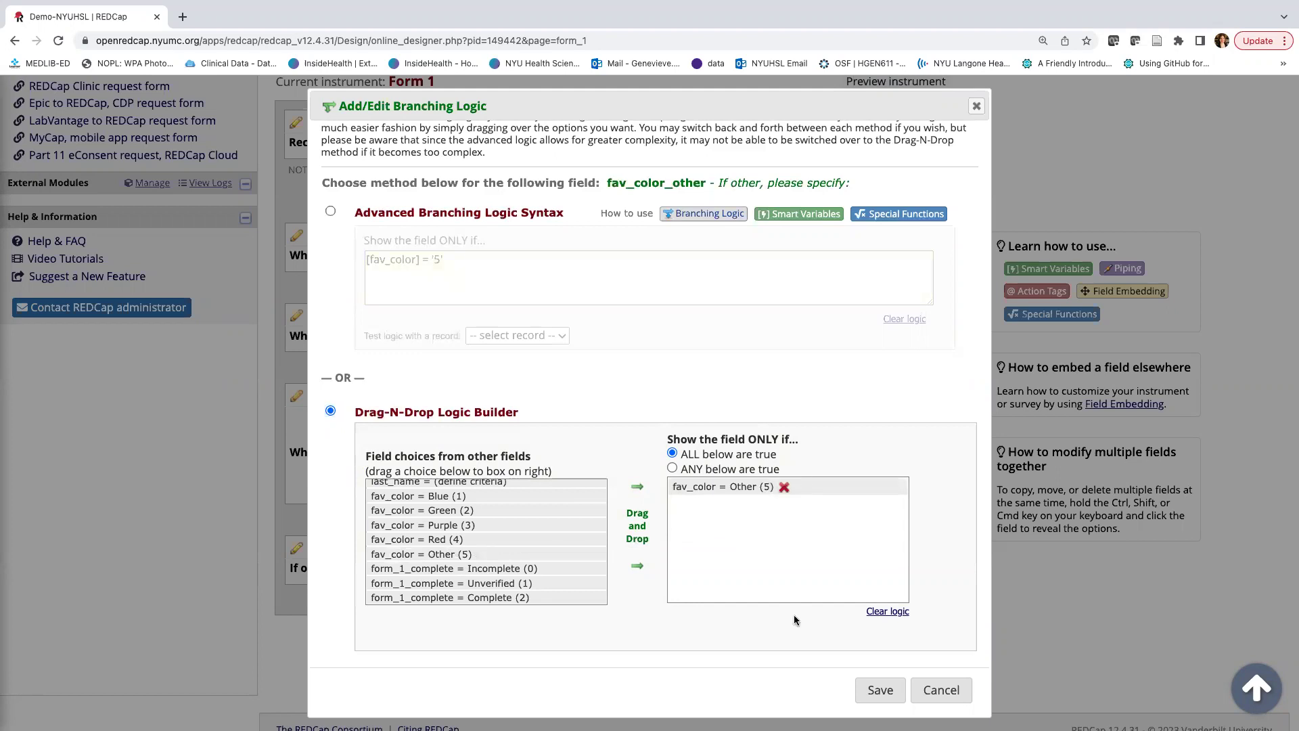
left_click(876, 689)
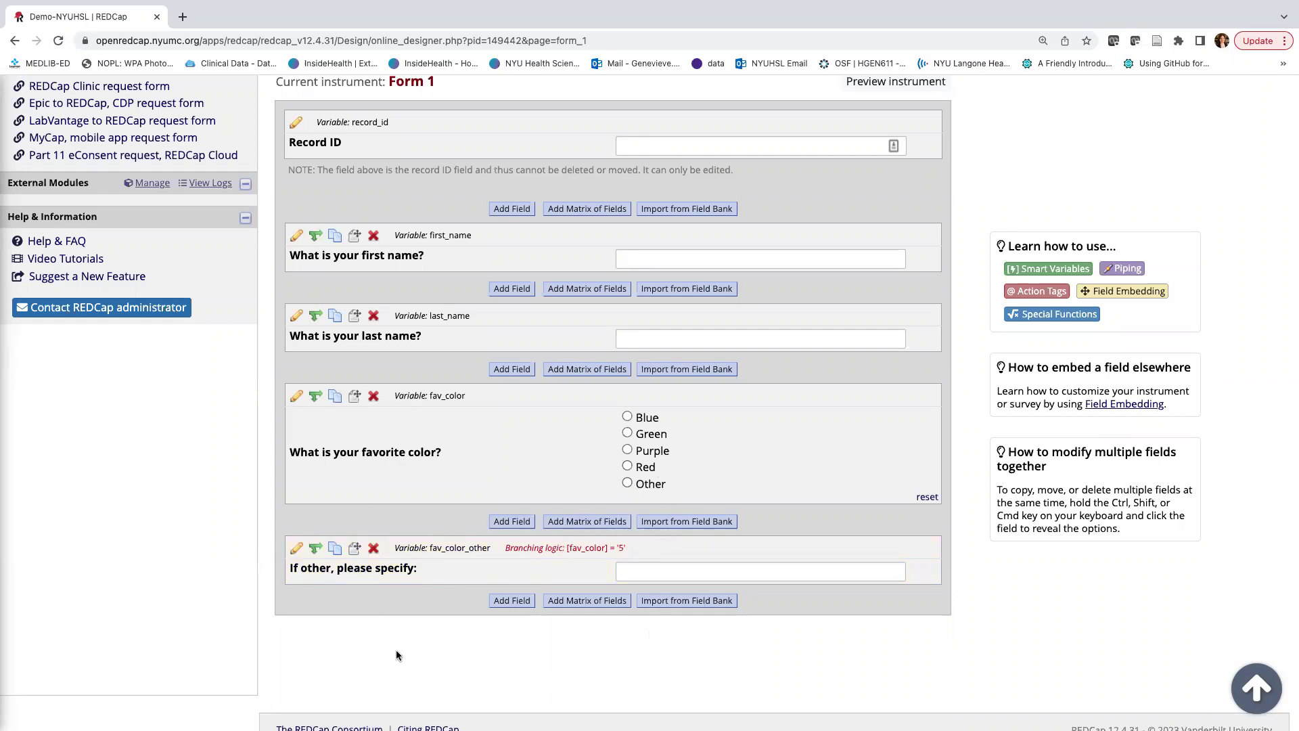
scroll(396, 649, "up", 3)
Start a new record 1 from Add / Edit Records
scroll(398, 654, "up", 5)
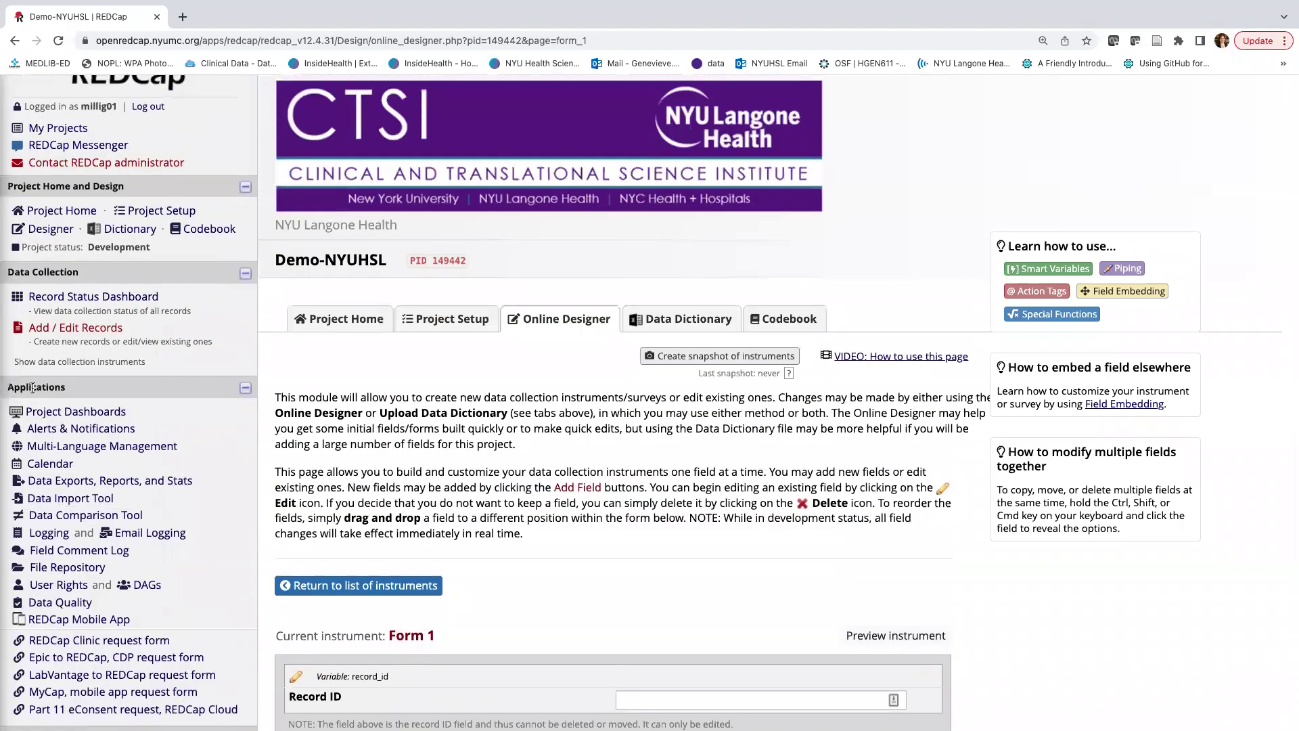
left_click(88, 327)
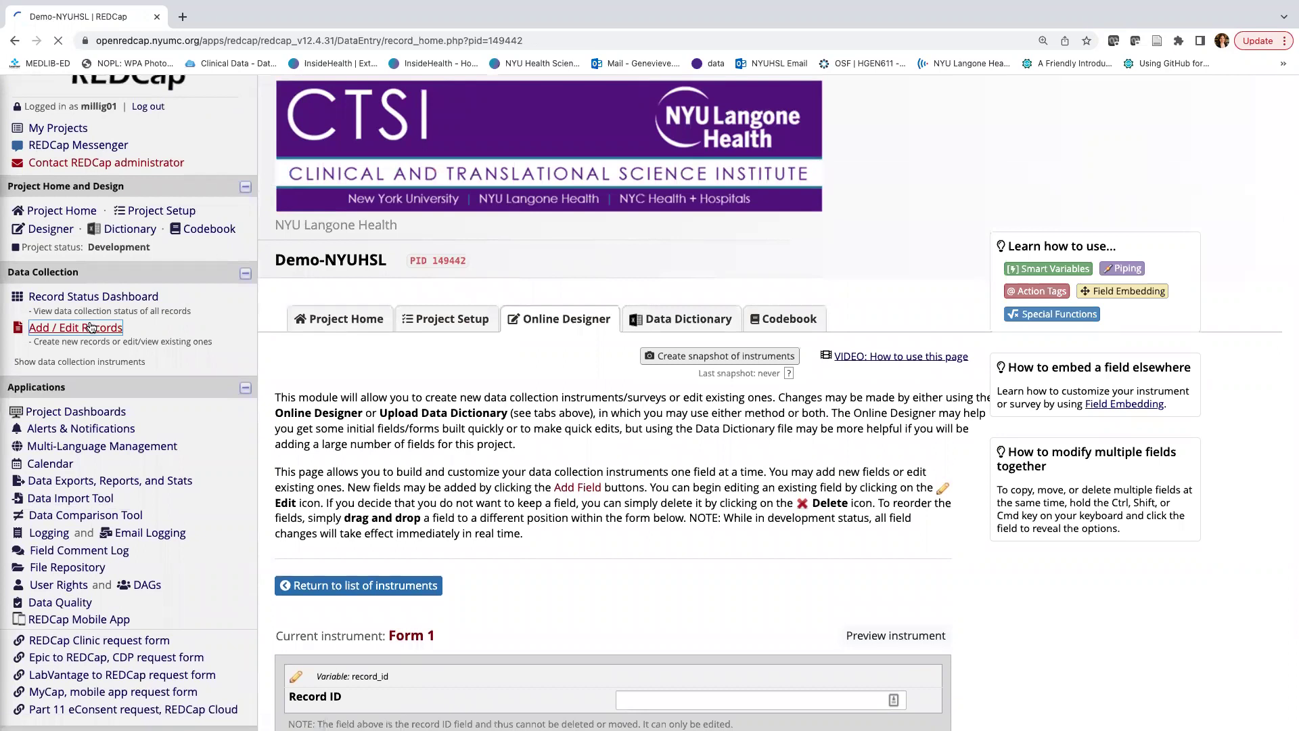
scroll(627, 490, "down", 2)
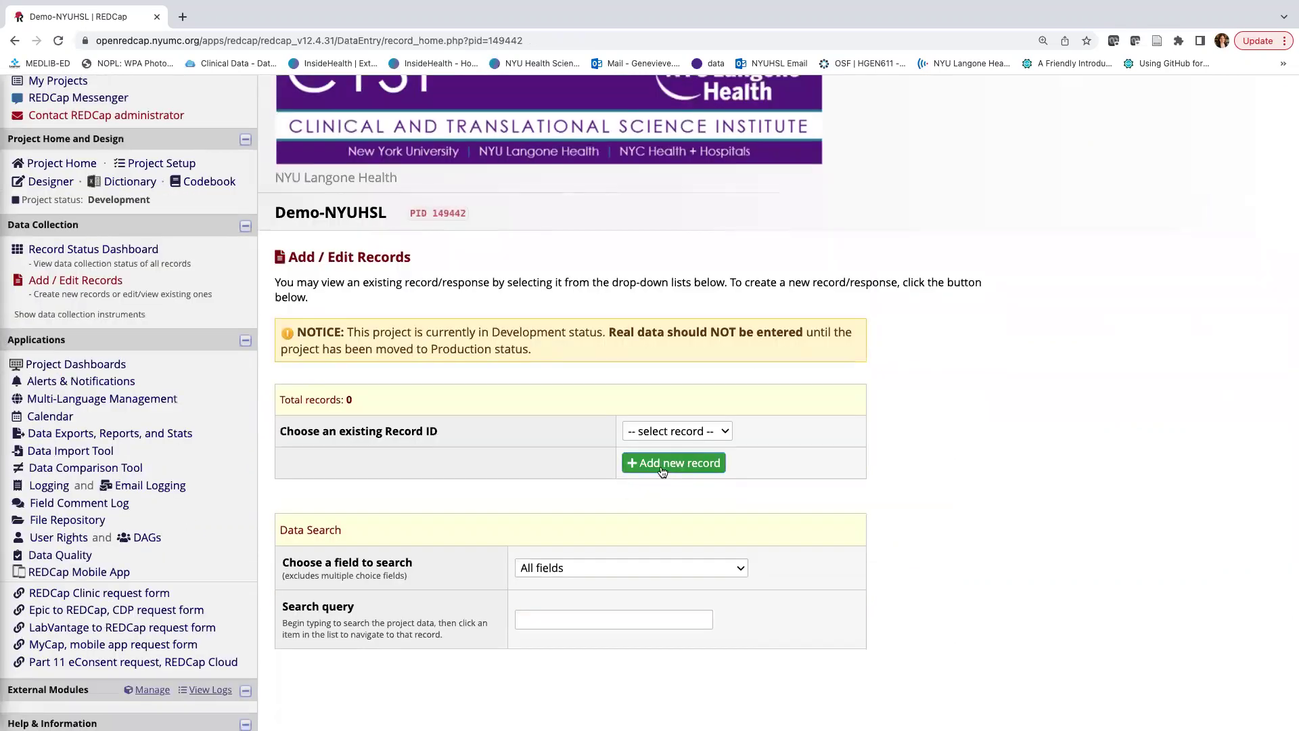
left_click(663, 468)
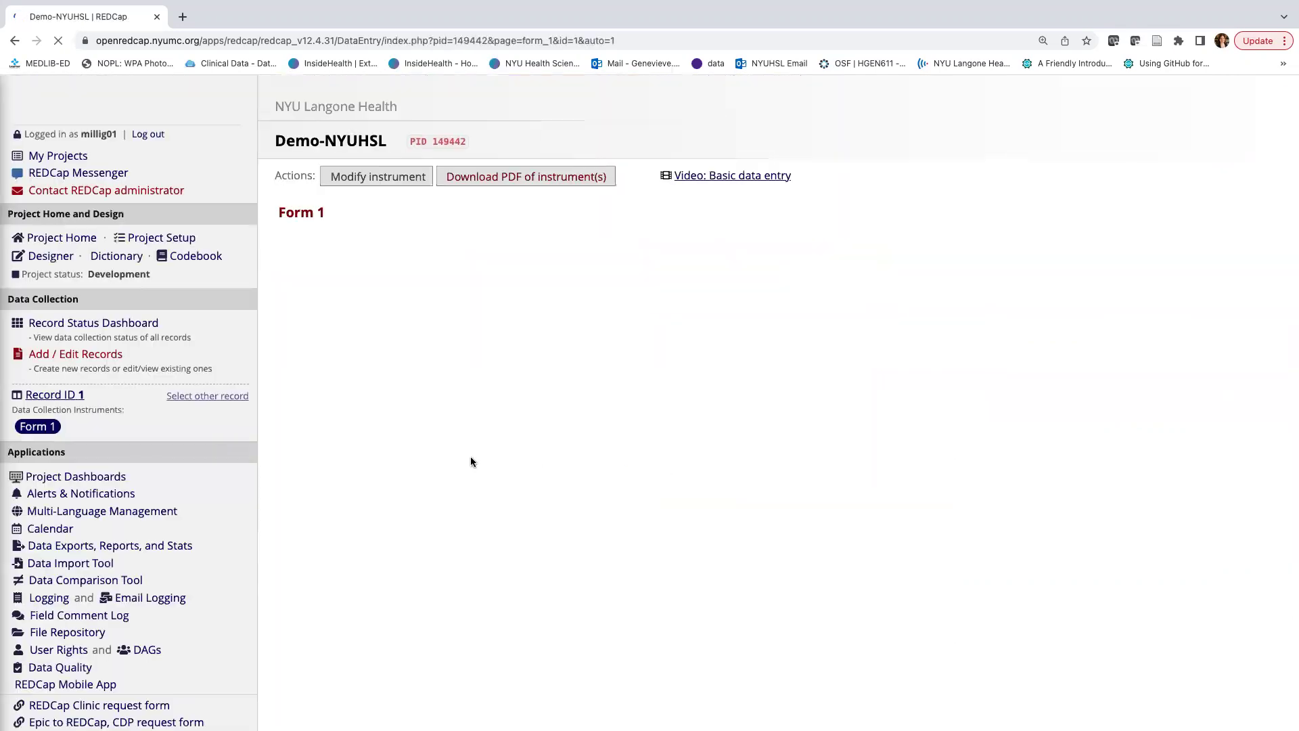
scroll(487, 468, "down", 2)
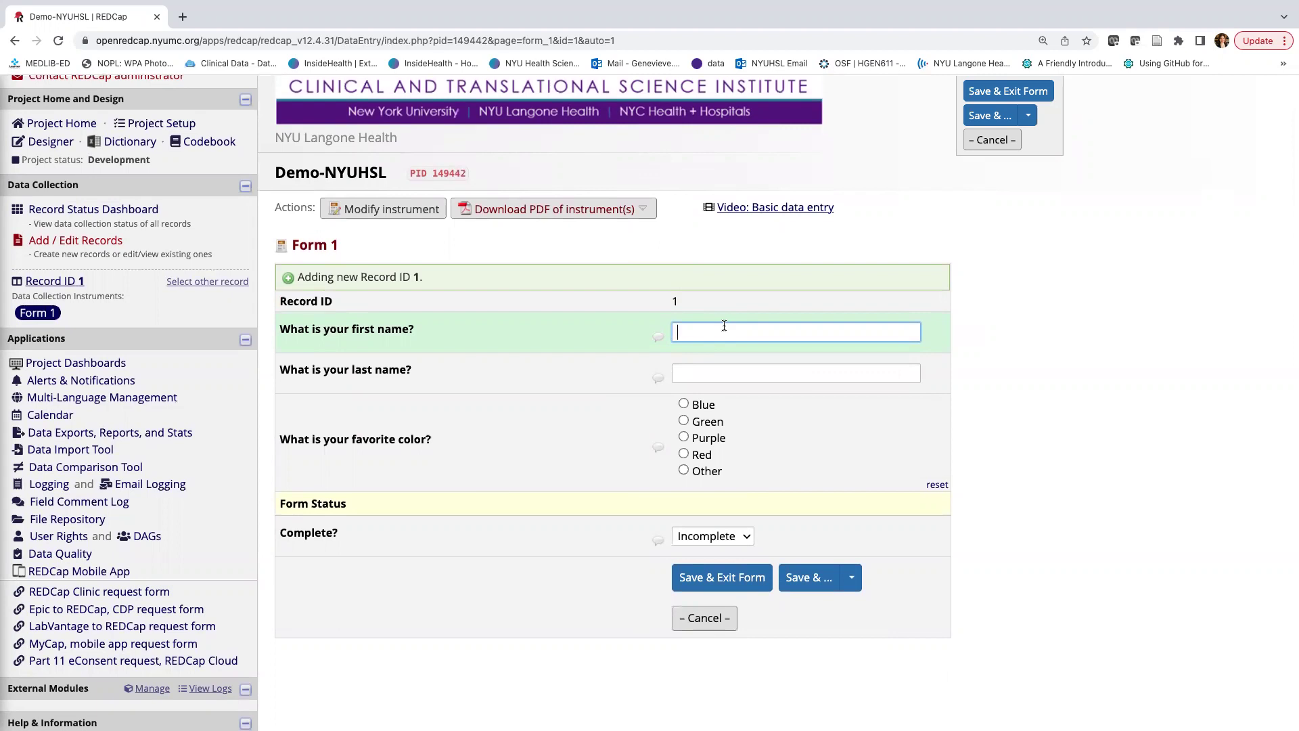
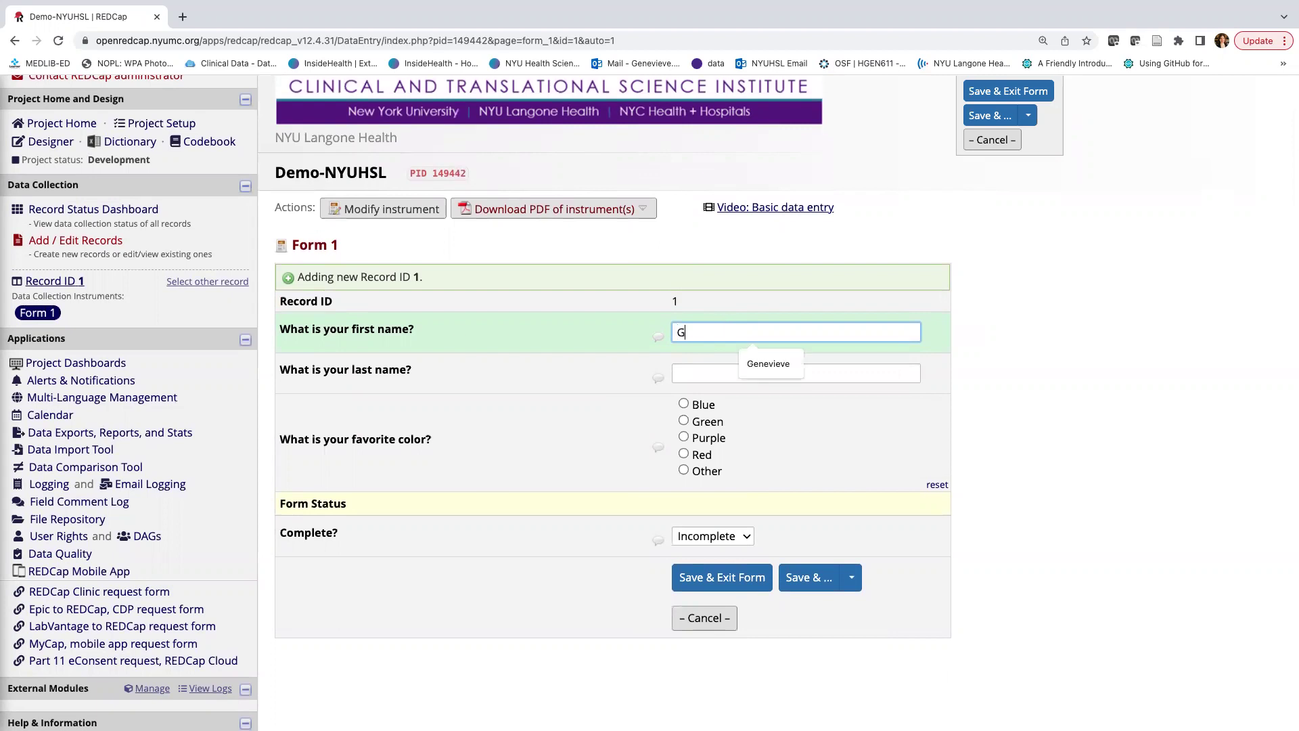
Enter the respondent's first and last name and pick Blue, then Other, as favorite color
left_click(678, 374)
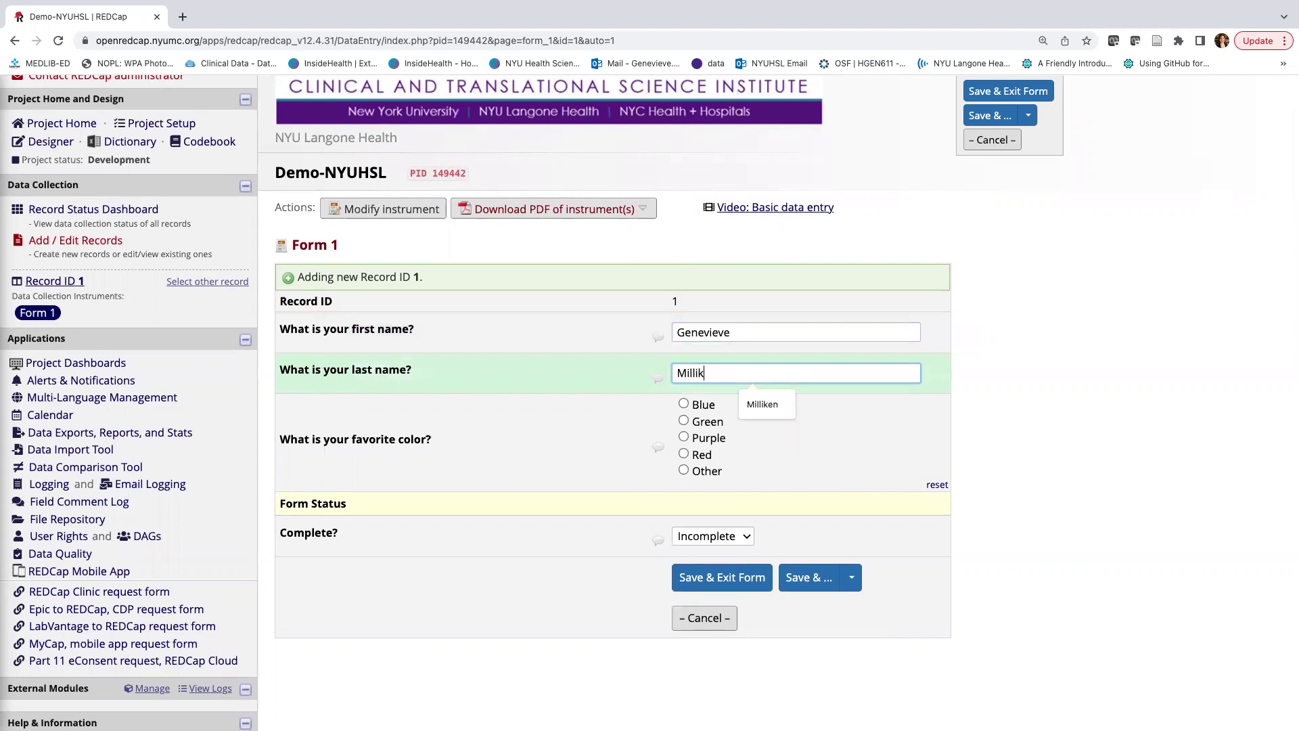
left_click(683, 404)
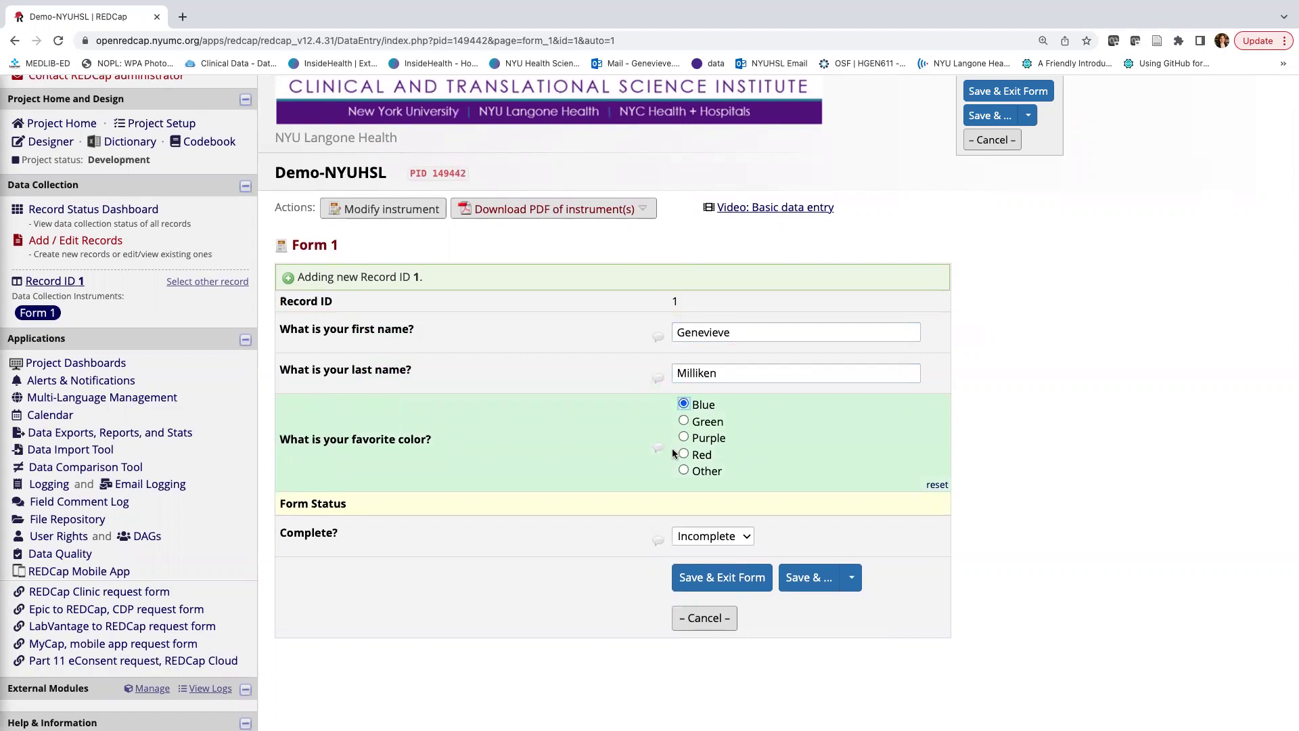
left_click(683, 471)
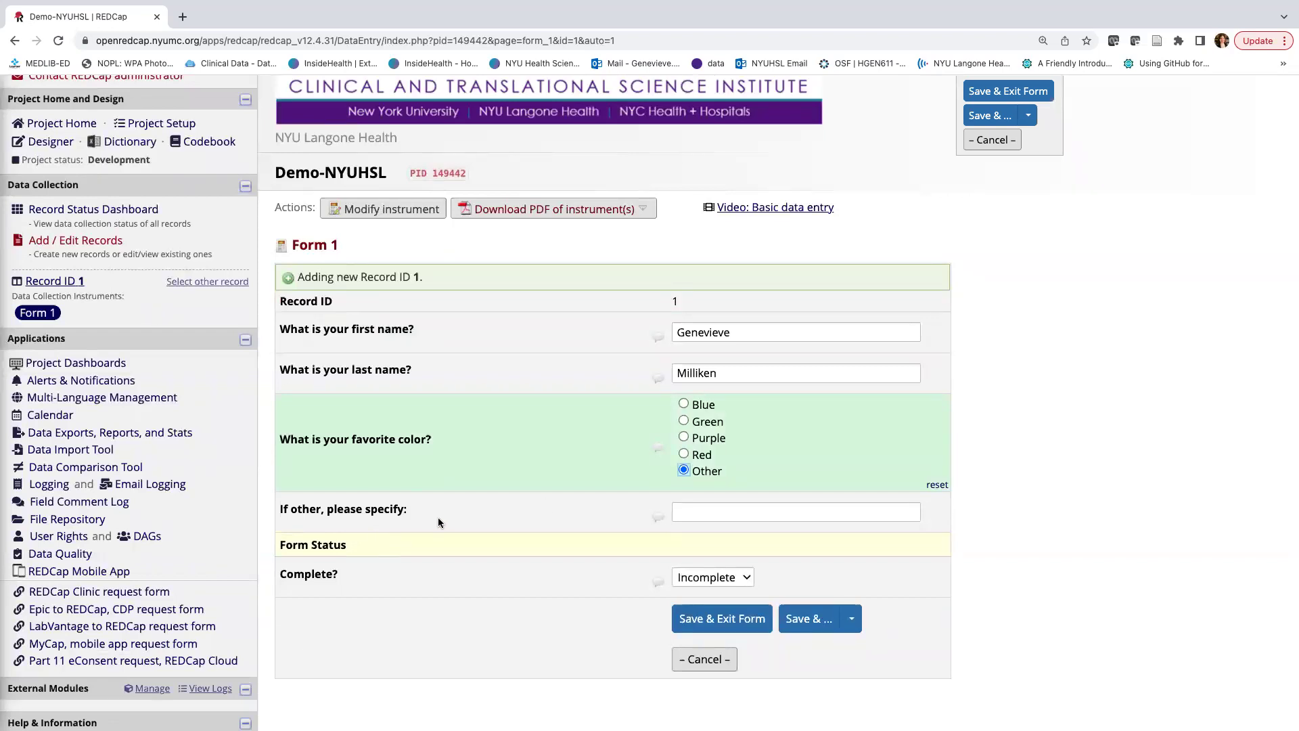
Enter 'Yellow' as the other color, set Complete? to Complete, and save record 1
left_click(703, 513)
type("Yellow")
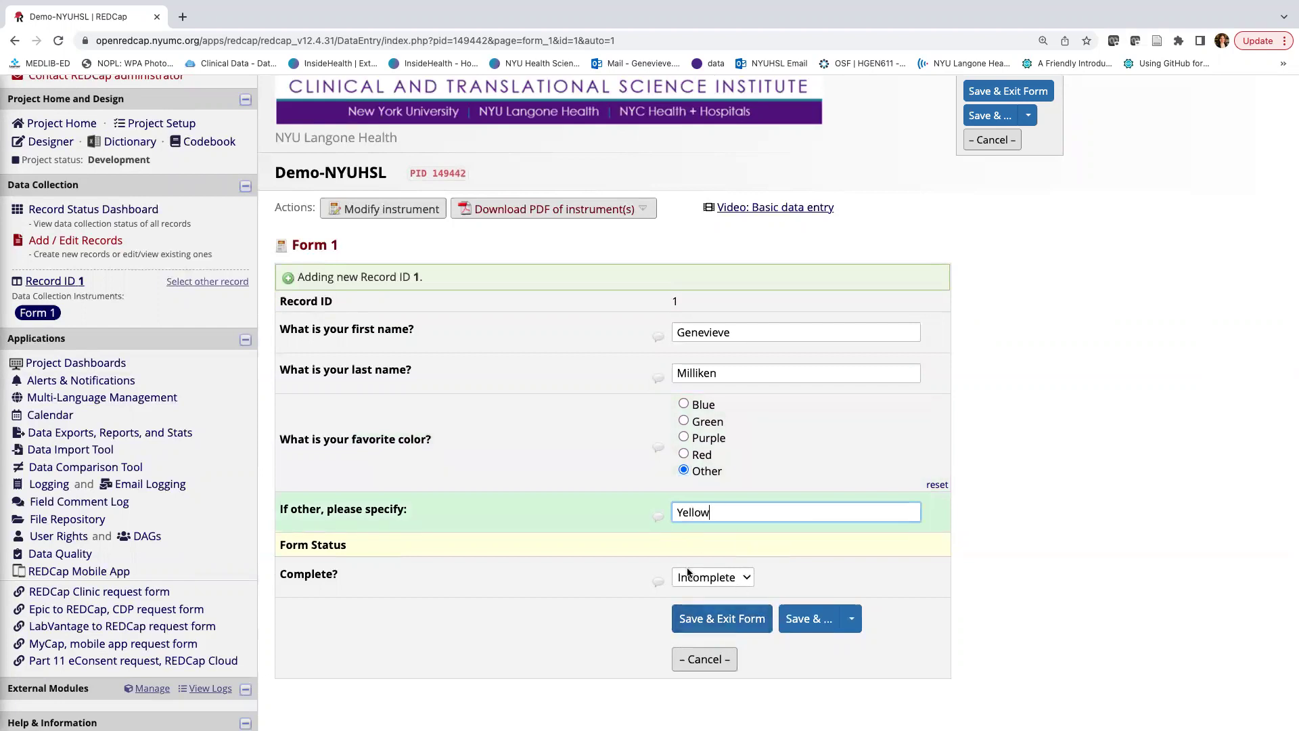
left_click(744, 578)
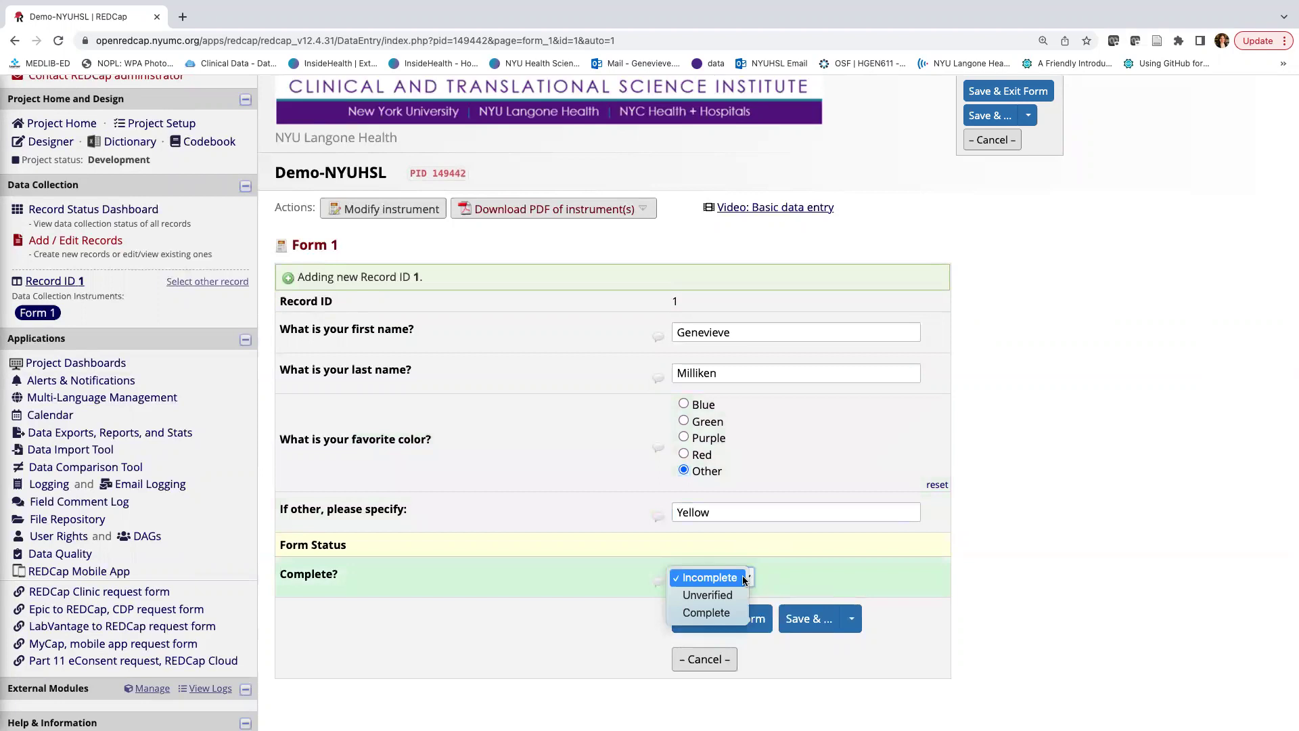
left_click(718, 616)
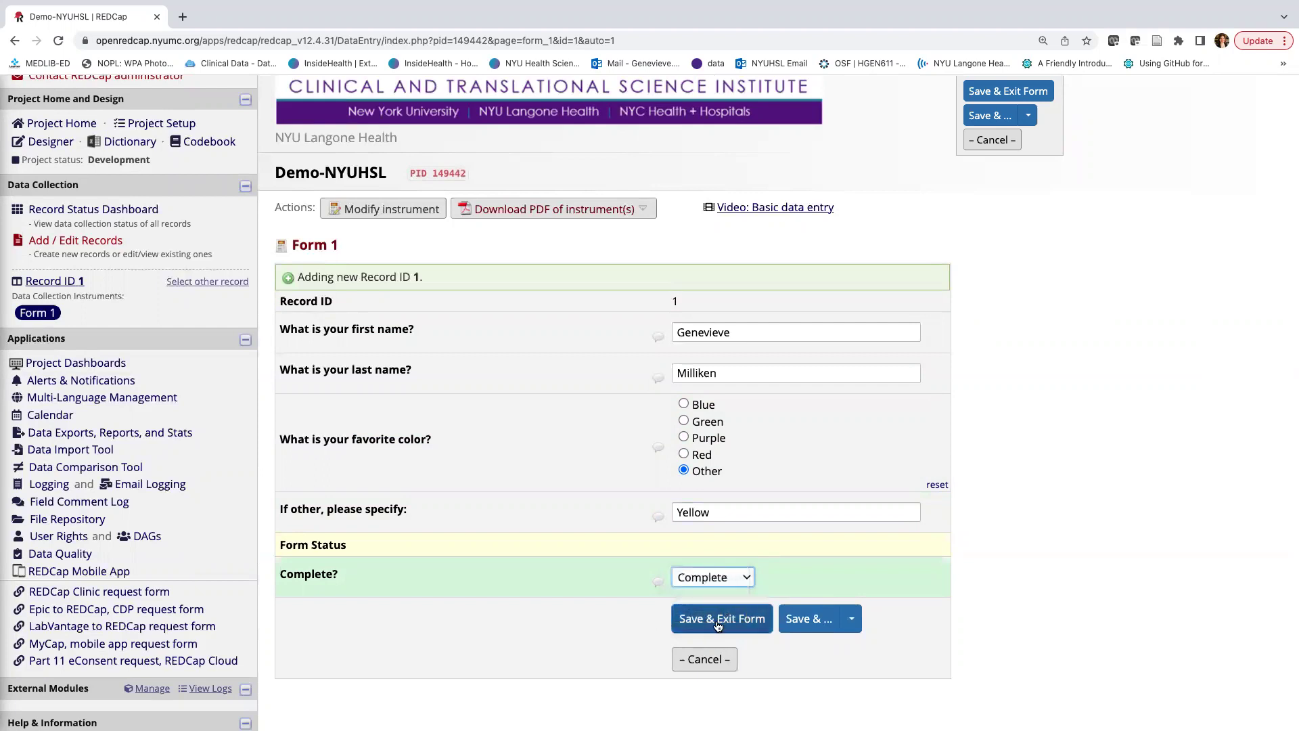
left_click(716, 621)
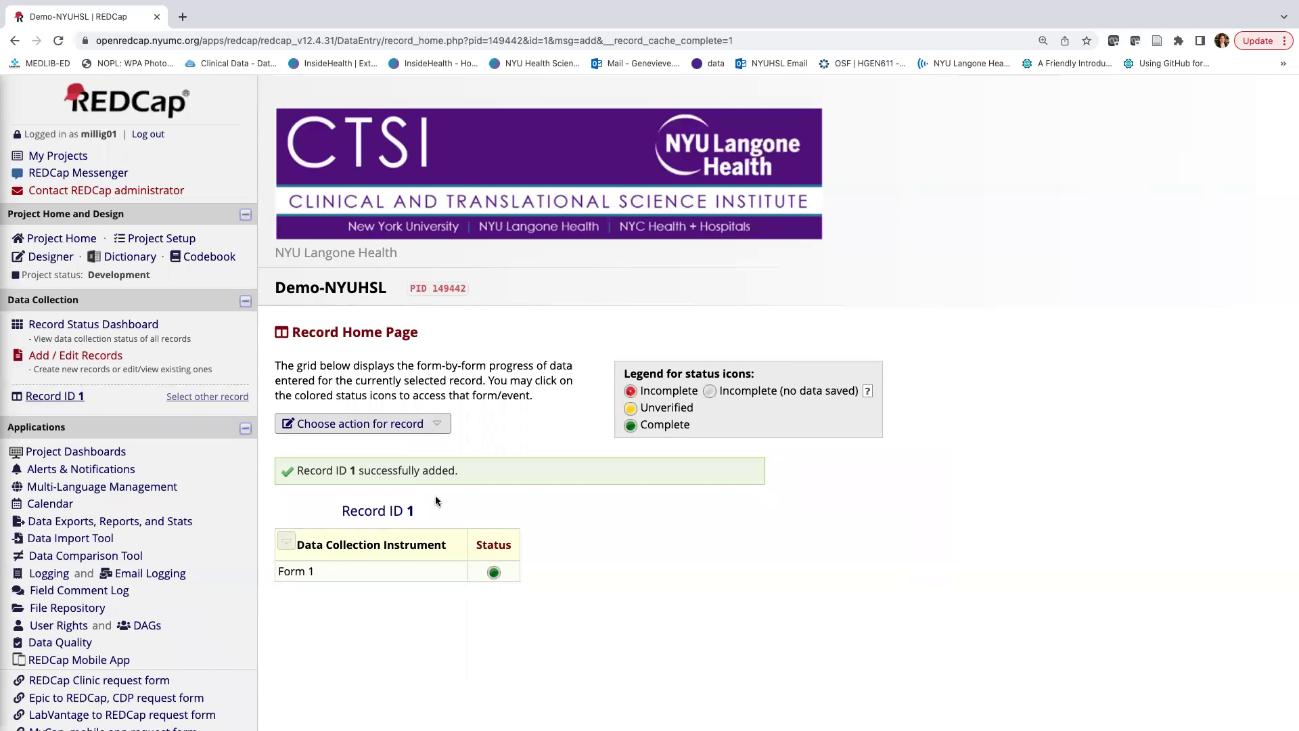
Open the Record Status Dashboard and scroll down to record 1's Form 1 Complete status
left_click(129, 330)
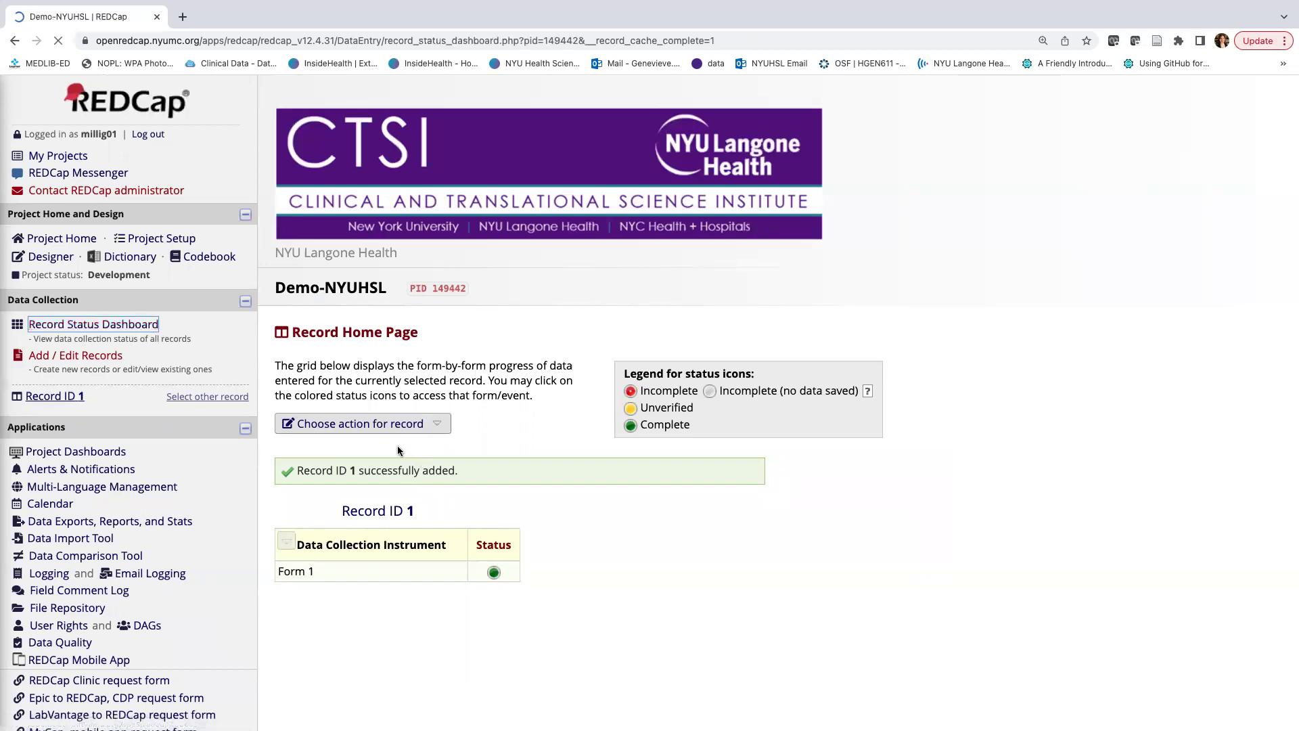
scroll(398, 447, "down", 1)
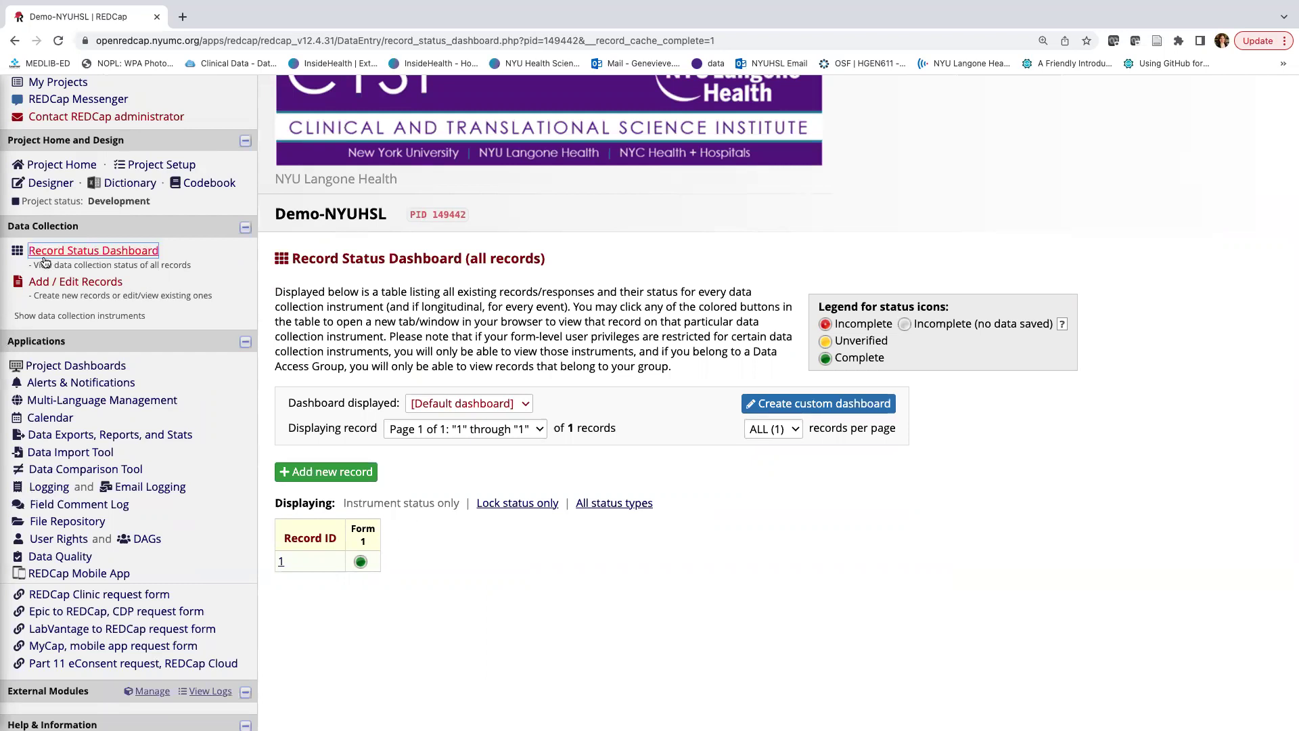
scroll(371, 689, "down", 3)
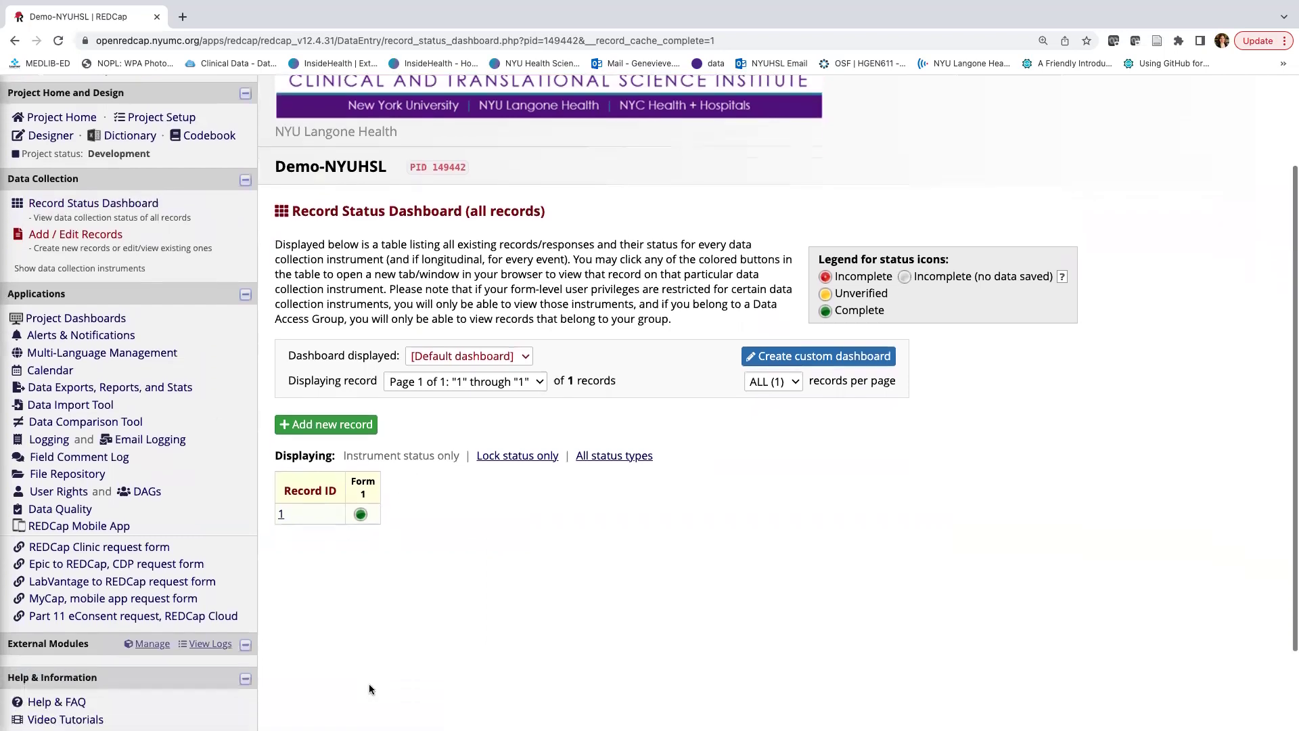